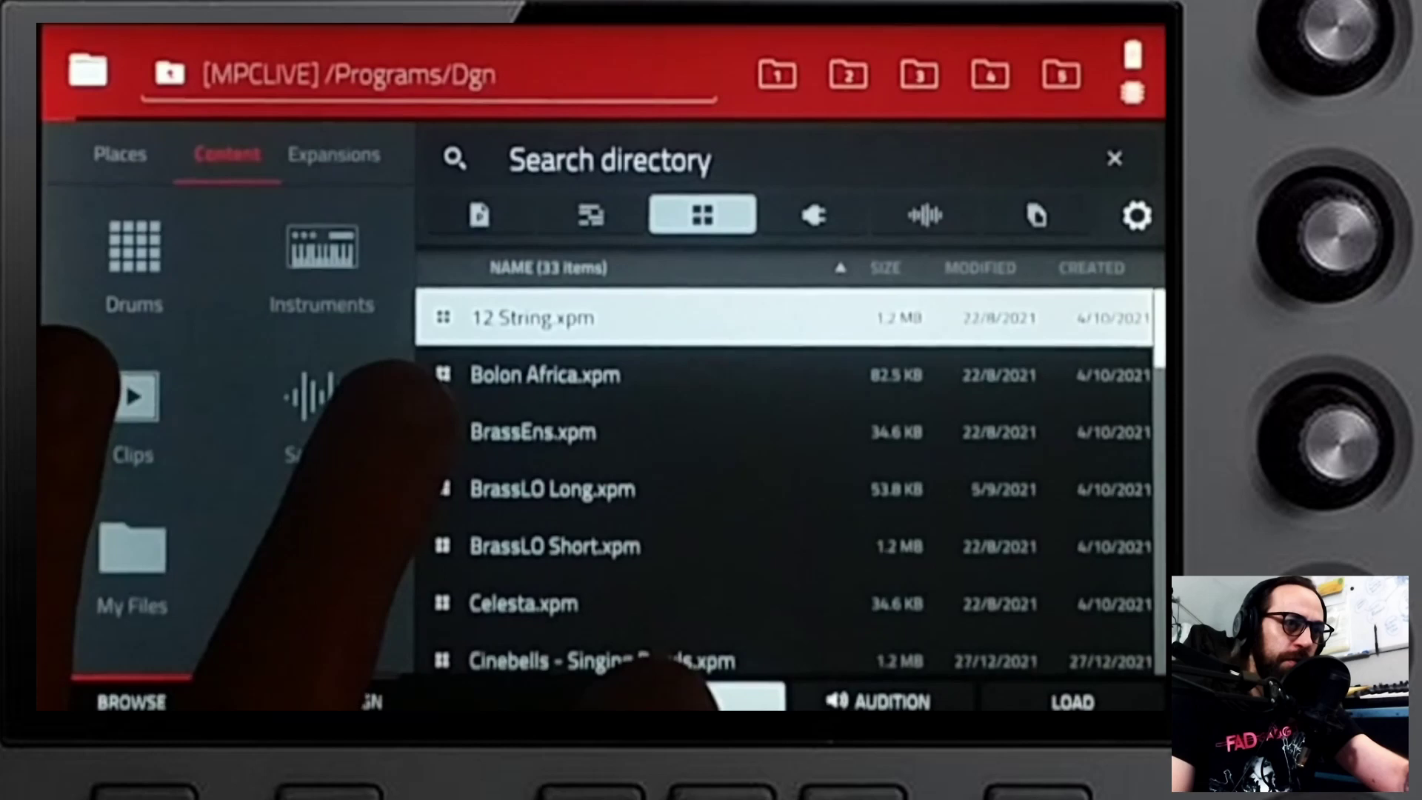
Load the 12 String.xpm keygroup program from the Programs/Dgn folder on the MPCLIVE drive.
click(519, 378)
click(519, 488)
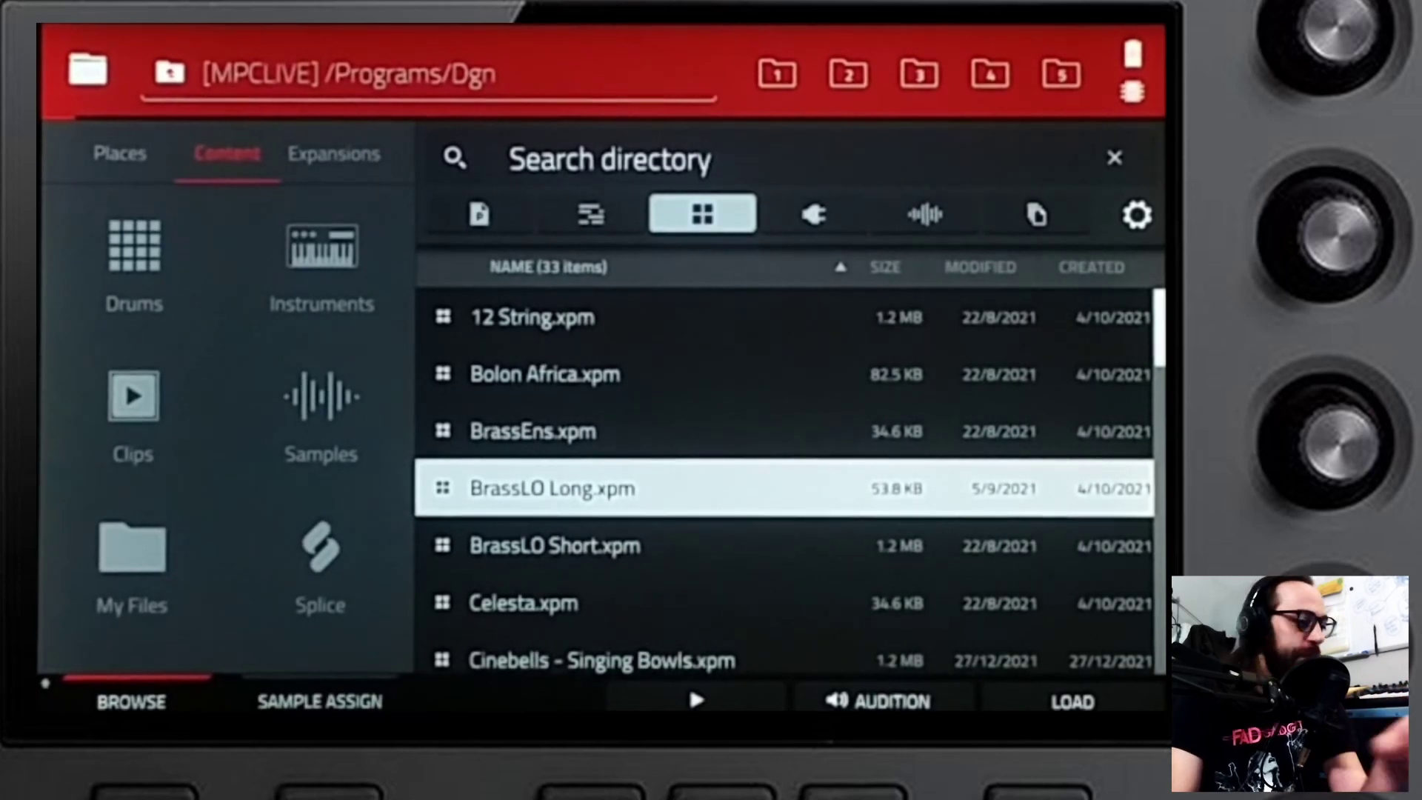
click(532, 317)
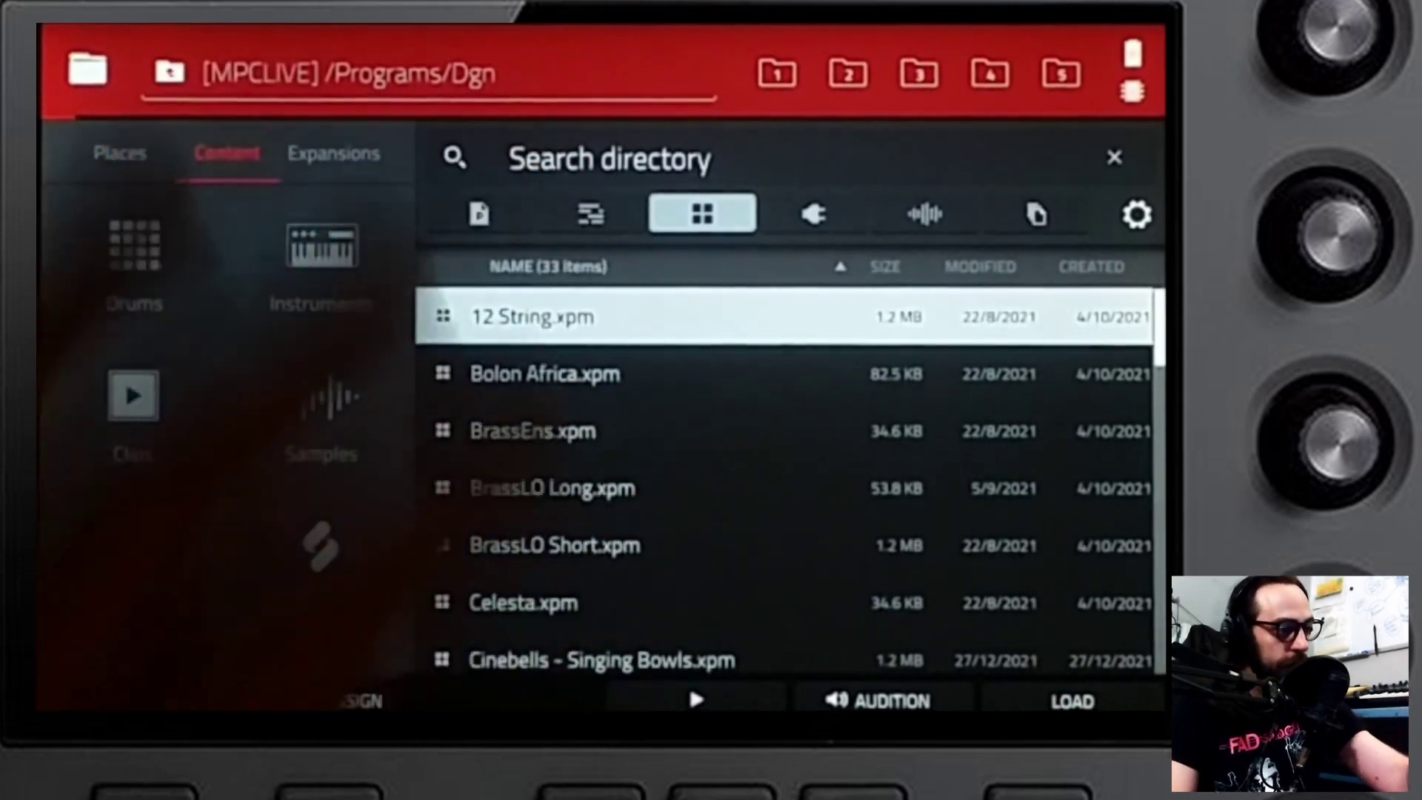
click(1073, 702)
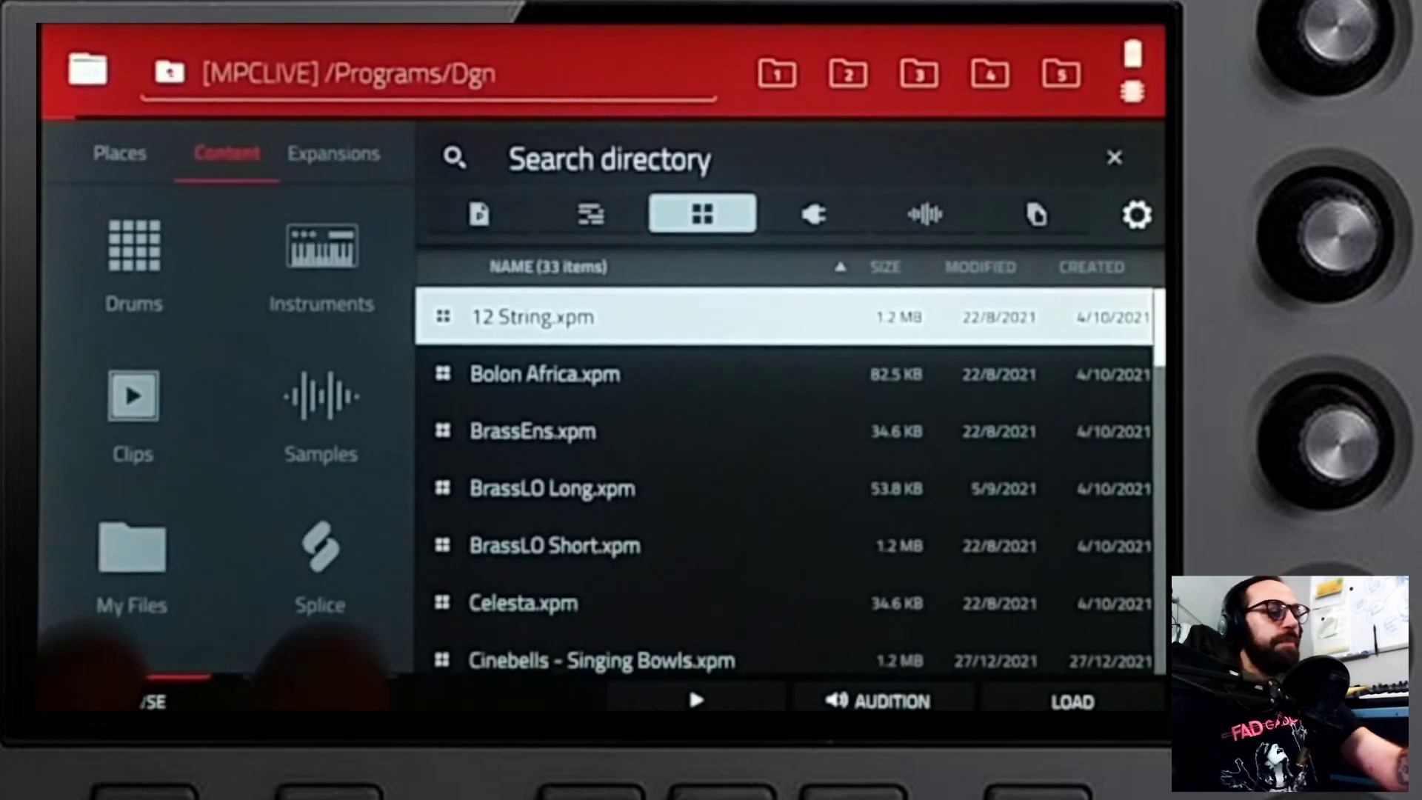
Set the length of Sequence 01 to 1 bar and run the sequence with the 12 String program on Track 01.
click(330, 791)
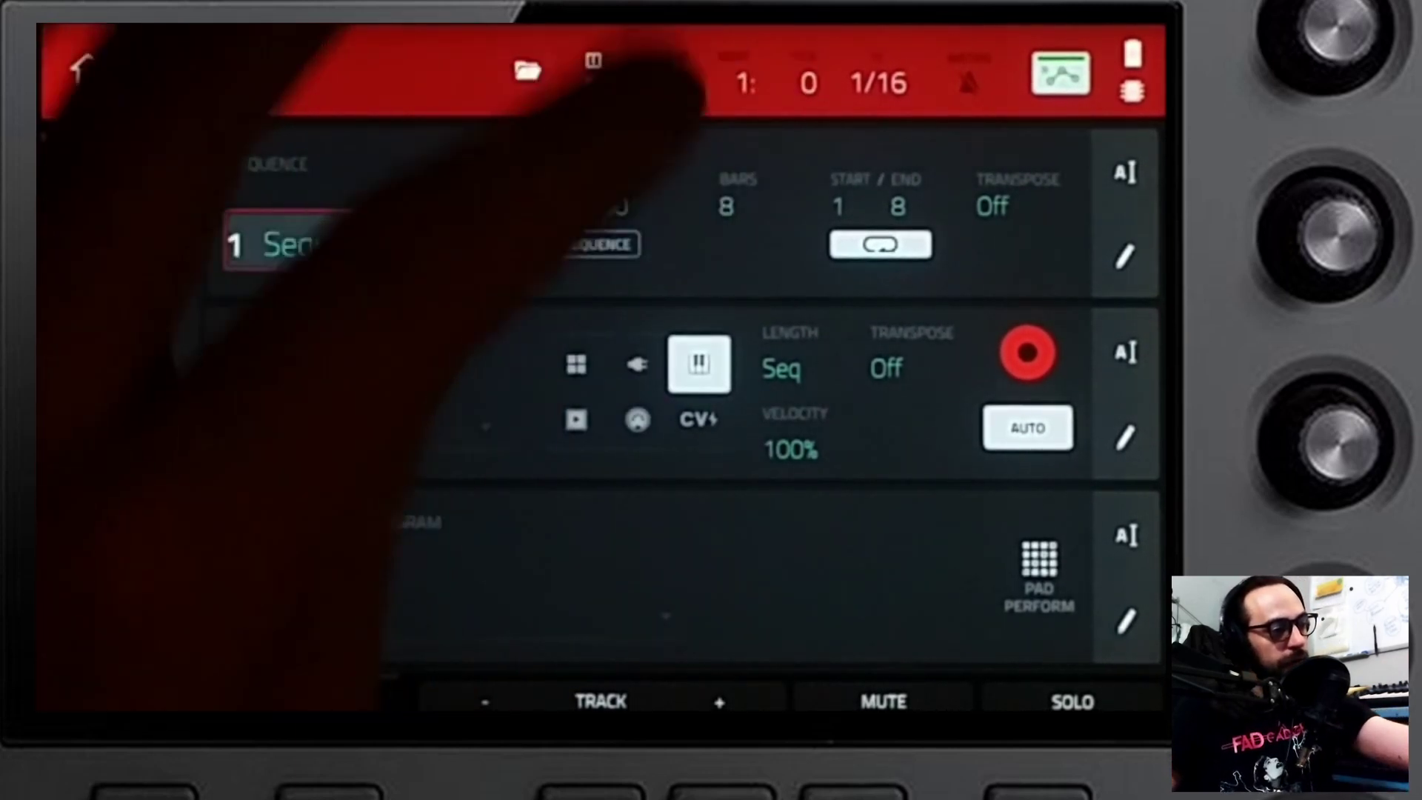
click(739, 195)
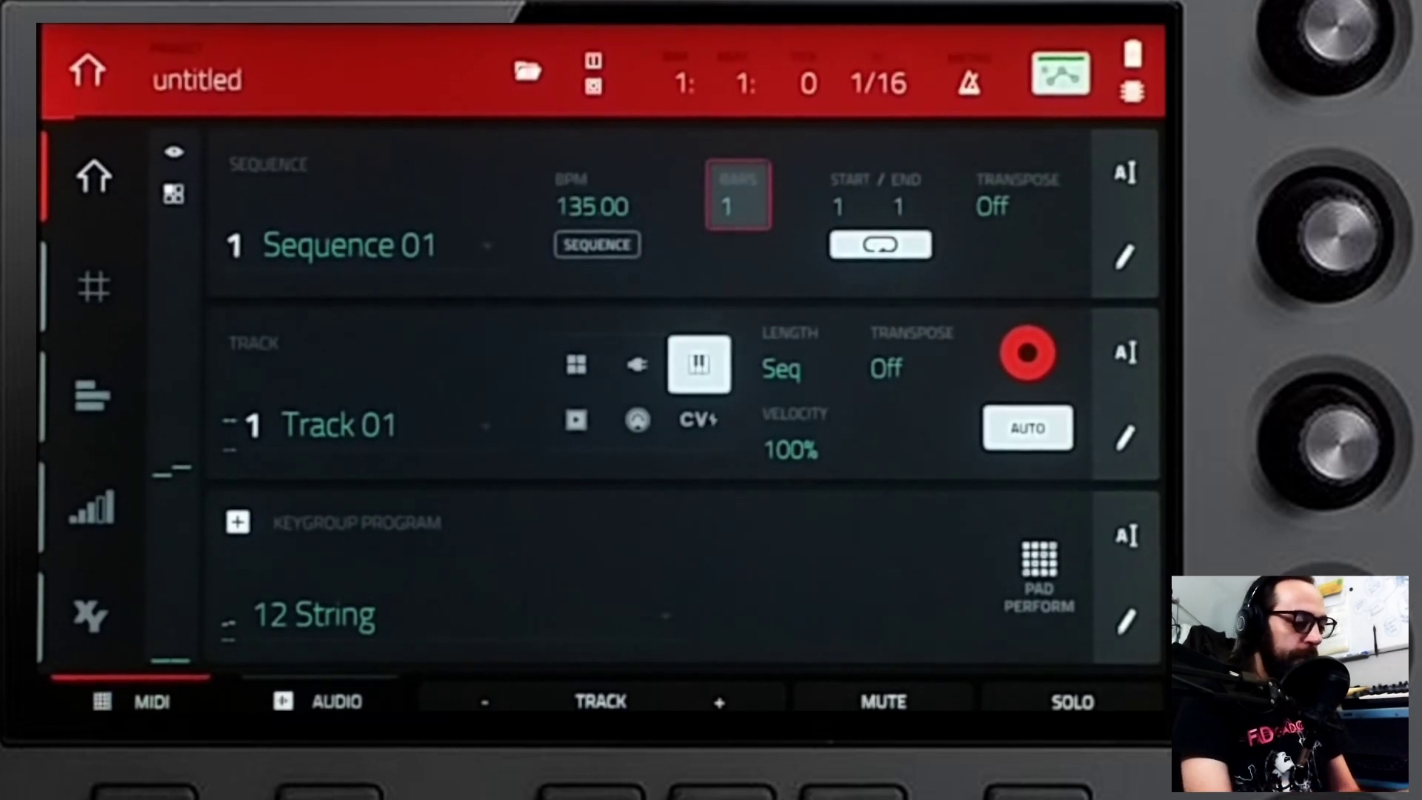
key(space)
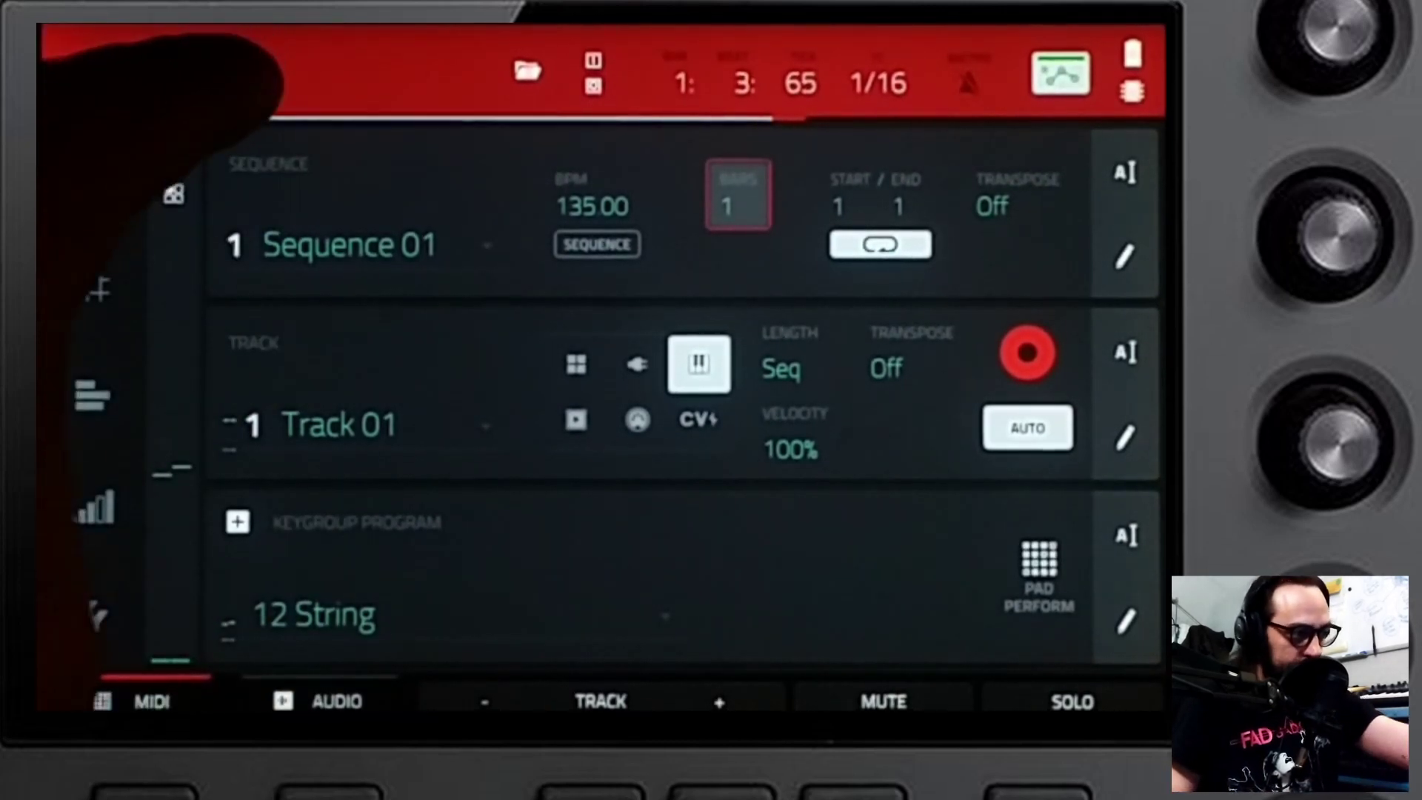
Set up an audio mixdown of the project with MP3 as the file format and start the export.
click(196, 80)
click(884, 702)
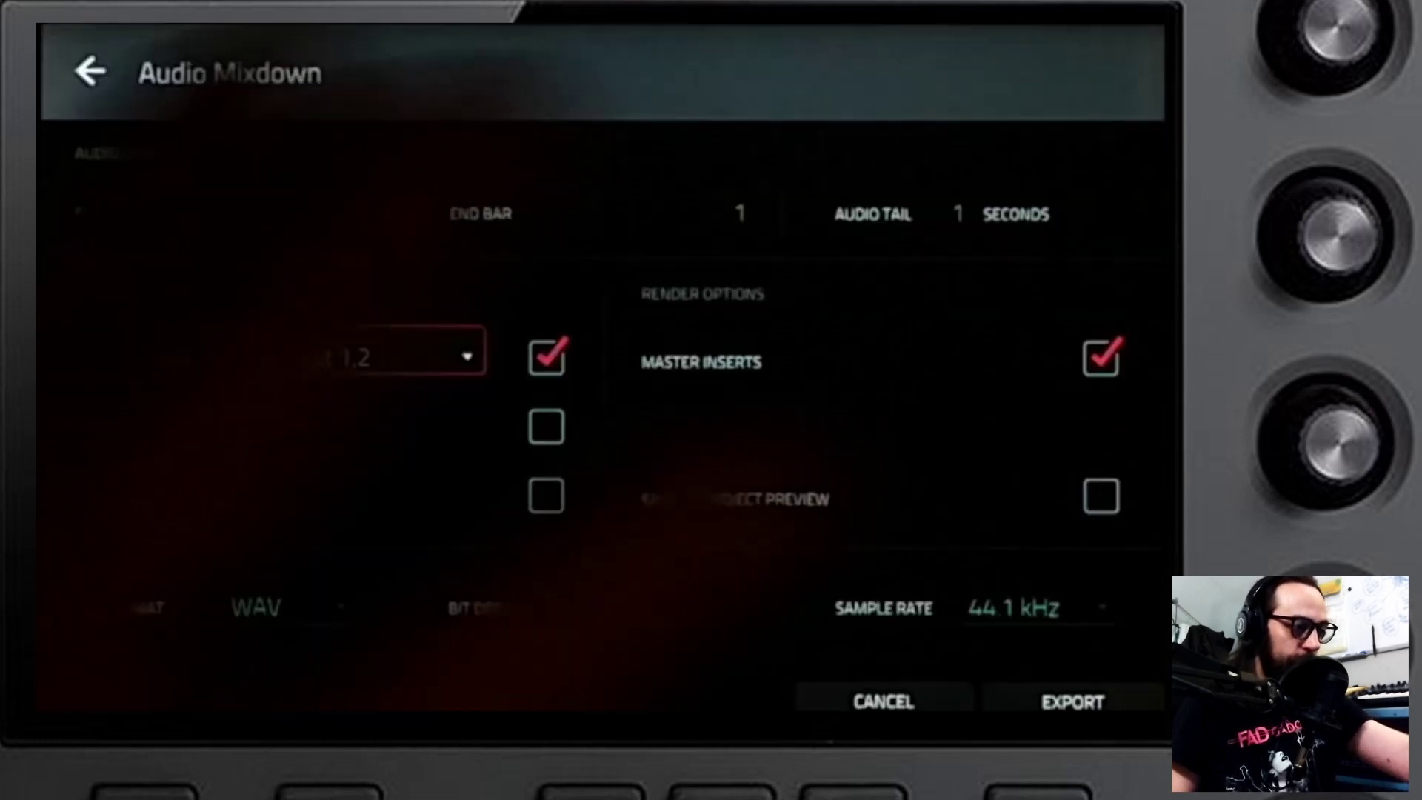
click(290, 602)
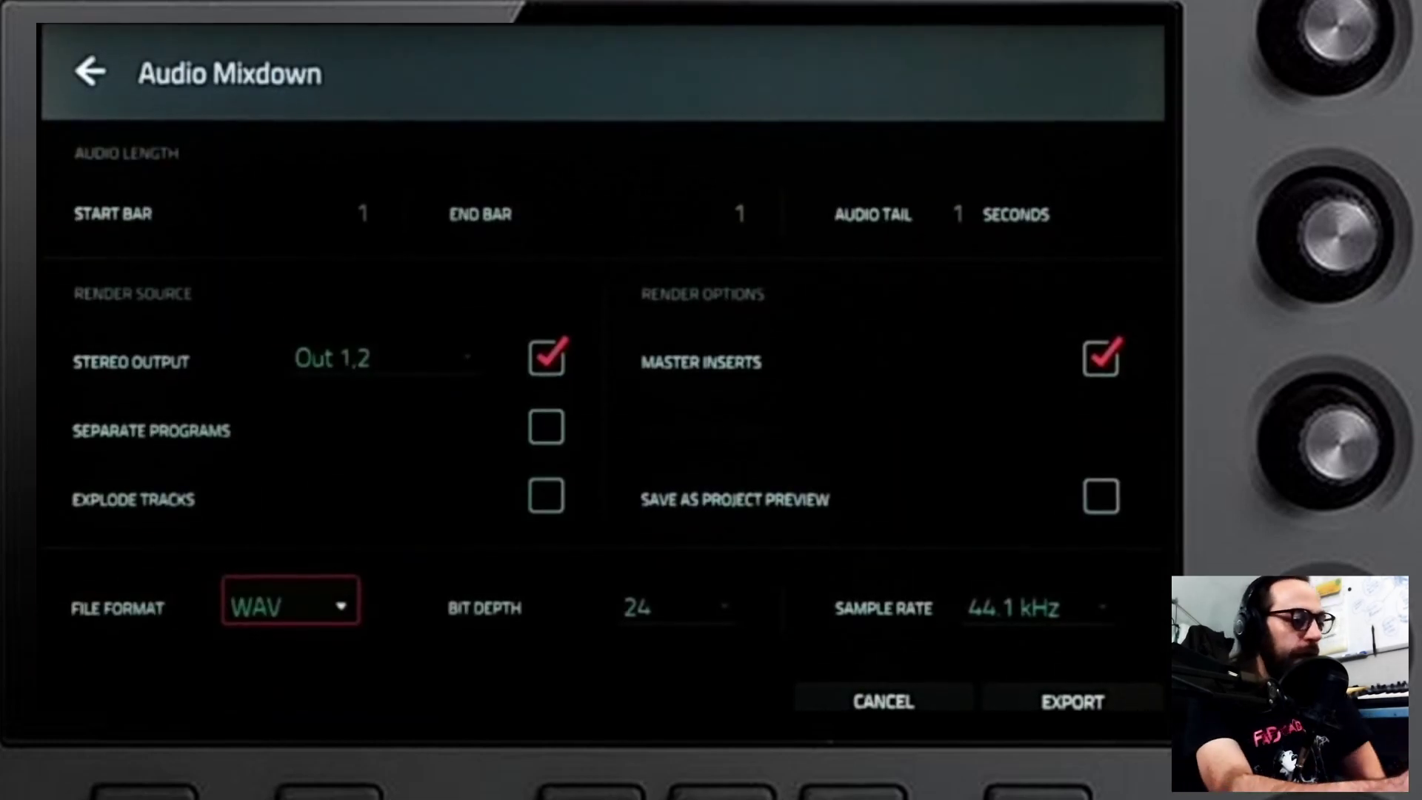
scroll(291, 602, down, 1)
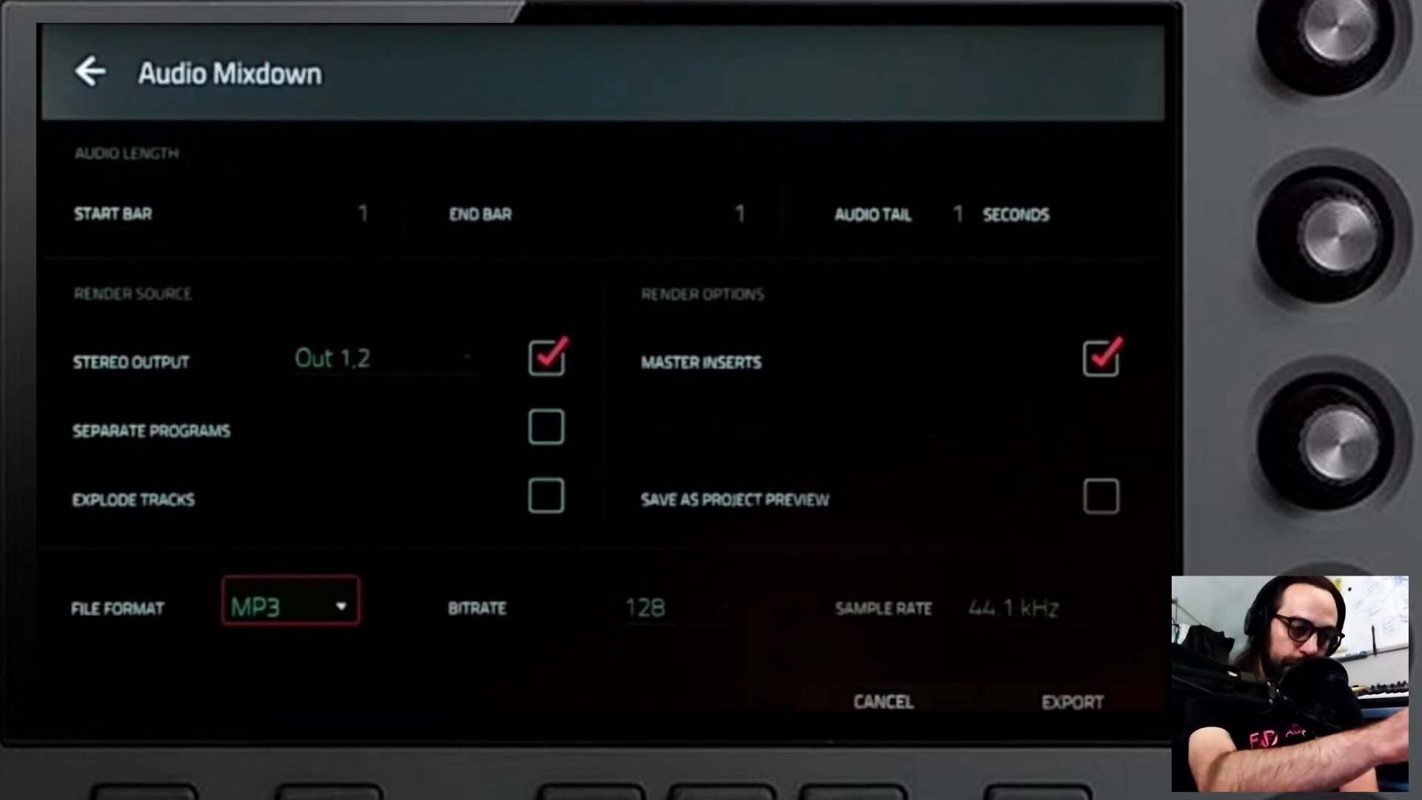
click(1072, 701)
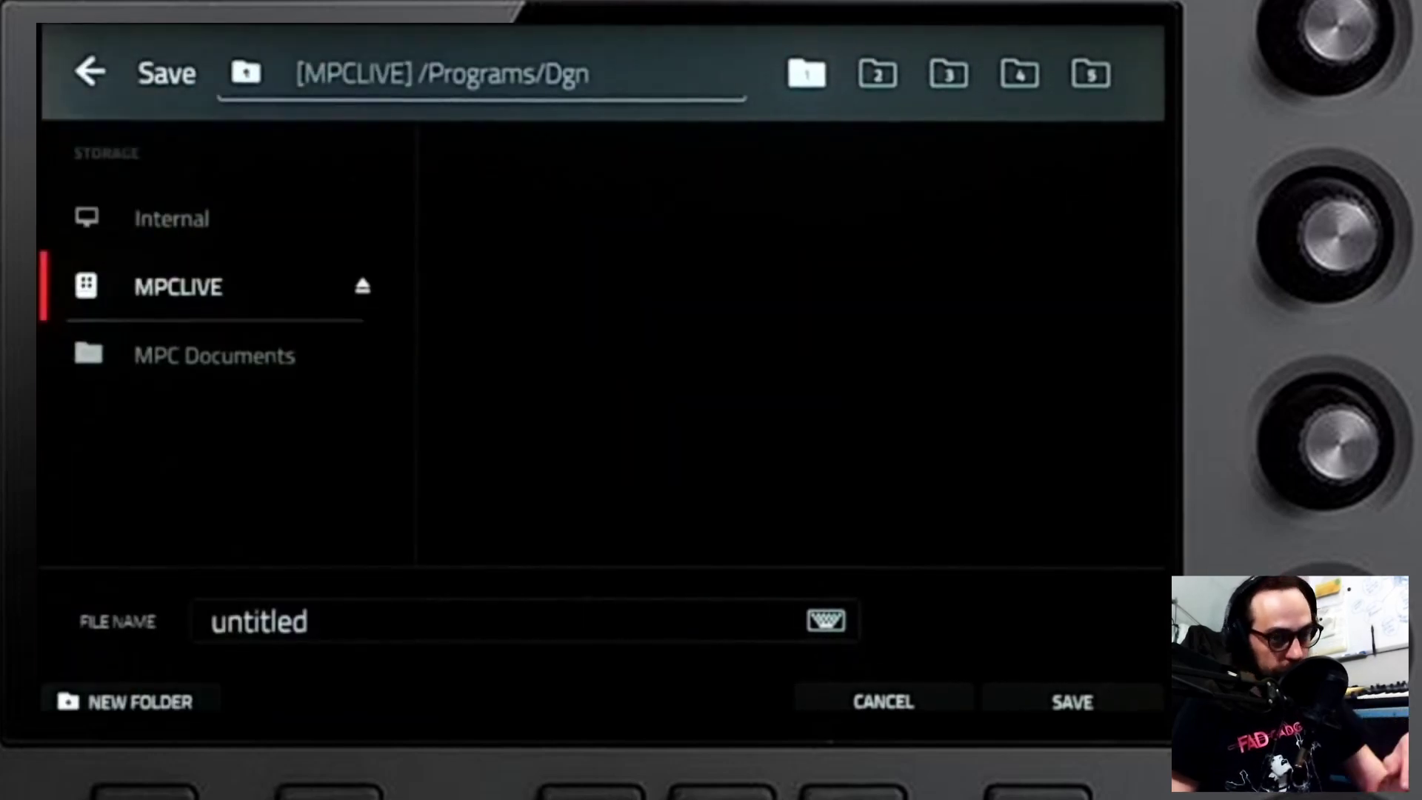
Name the exported audio file "12 String" and save it in the Programs/Dgn folder of the MPCLIVE drive.
click(259, 621)
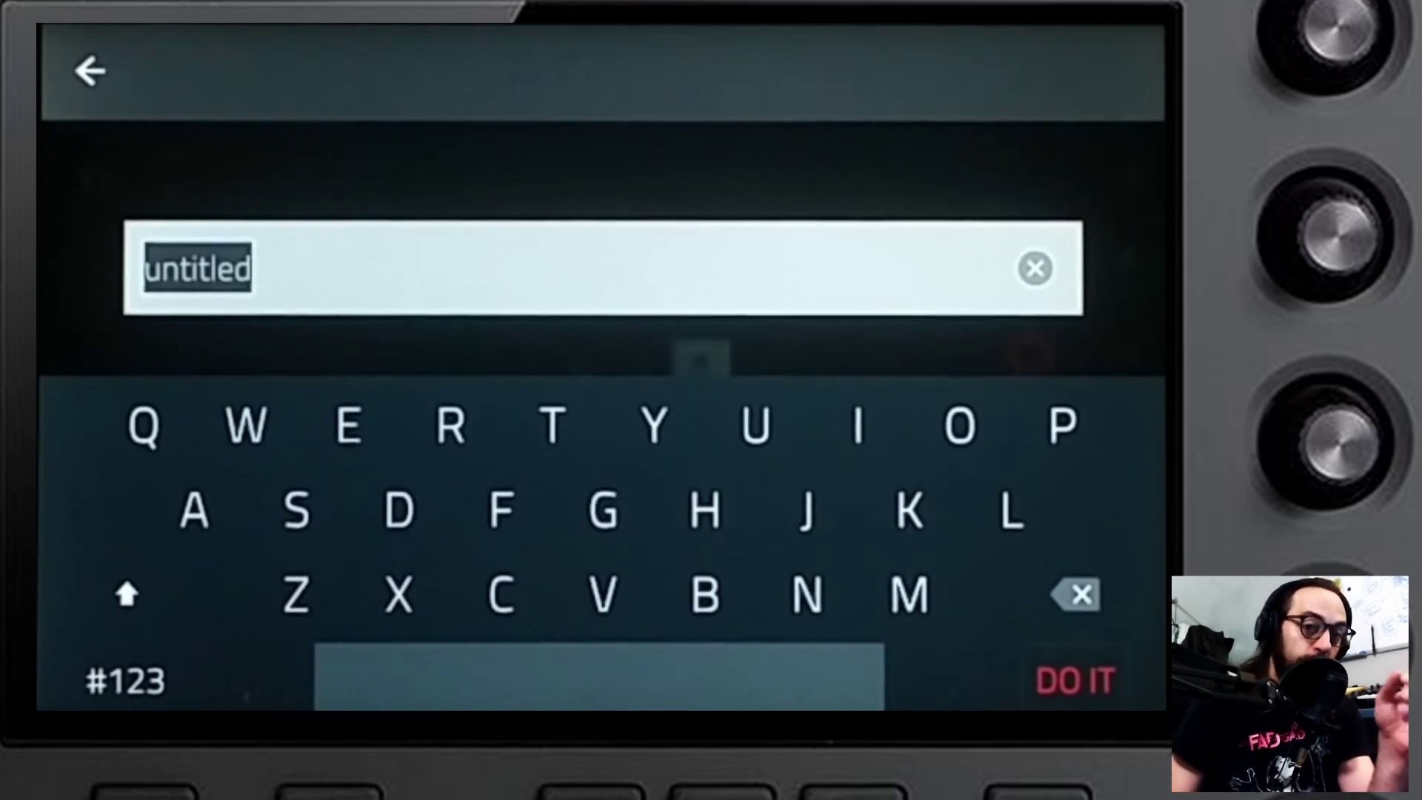
click(126, 680)
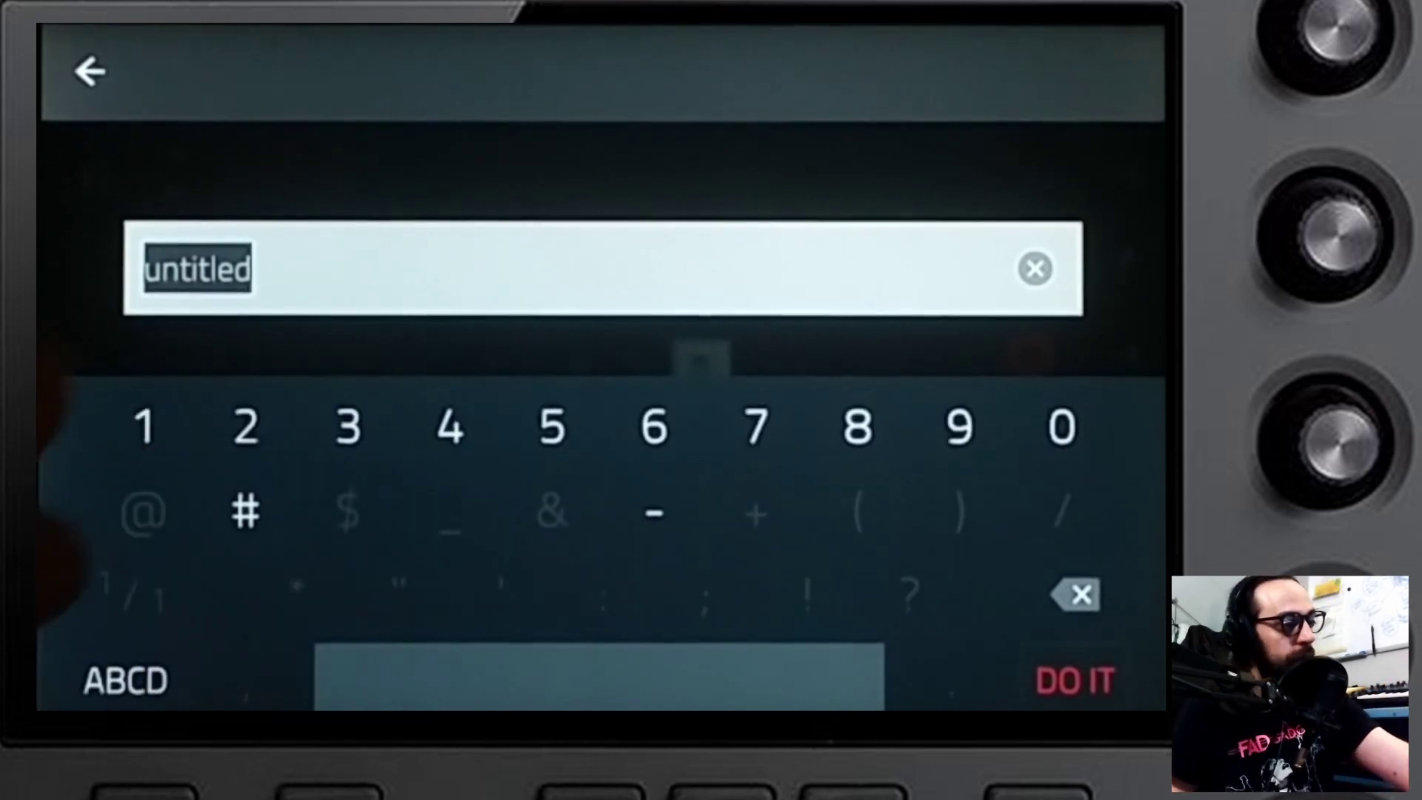
click(144, 426)
click(246, 427)
click(474, 678)
click(126, 680)
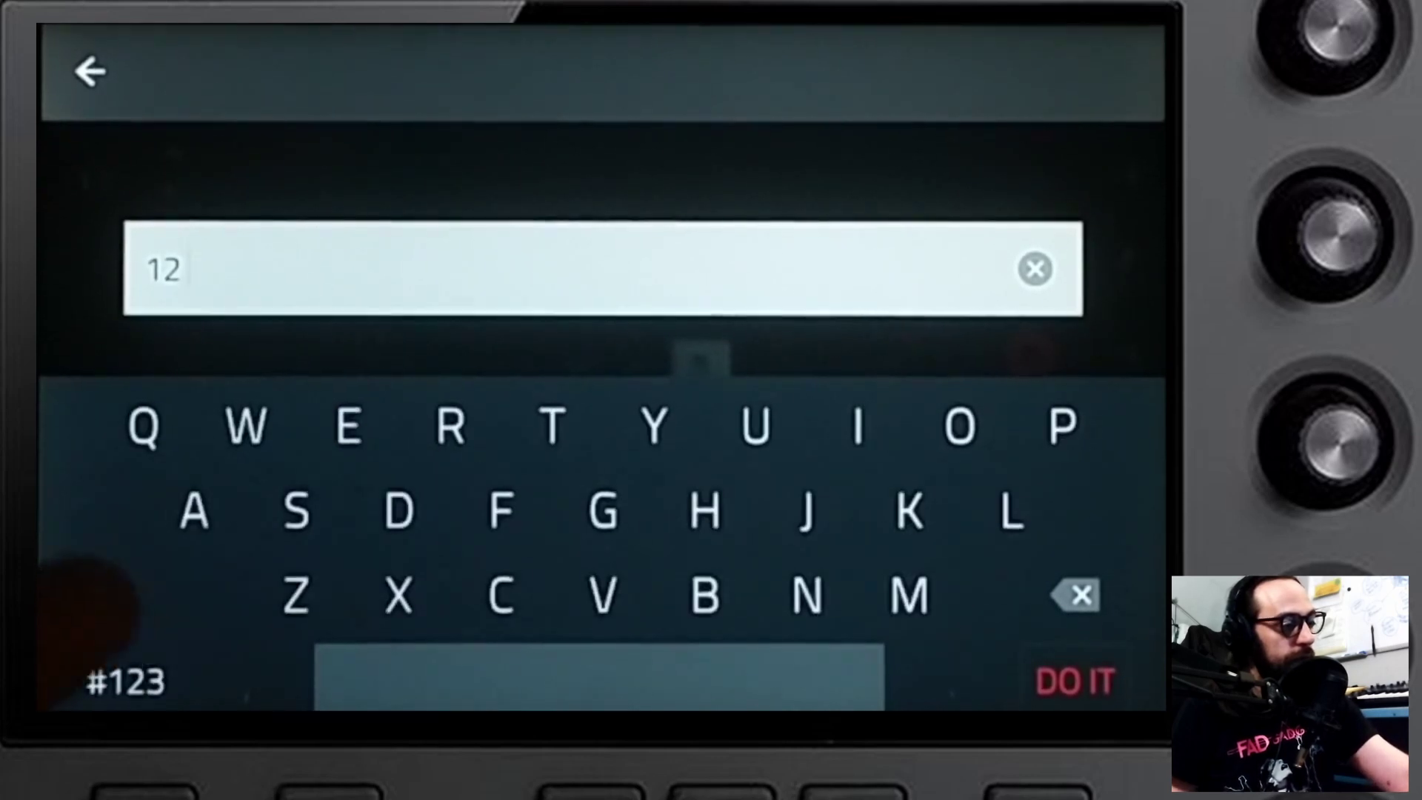
click(133, 595)
text(St)
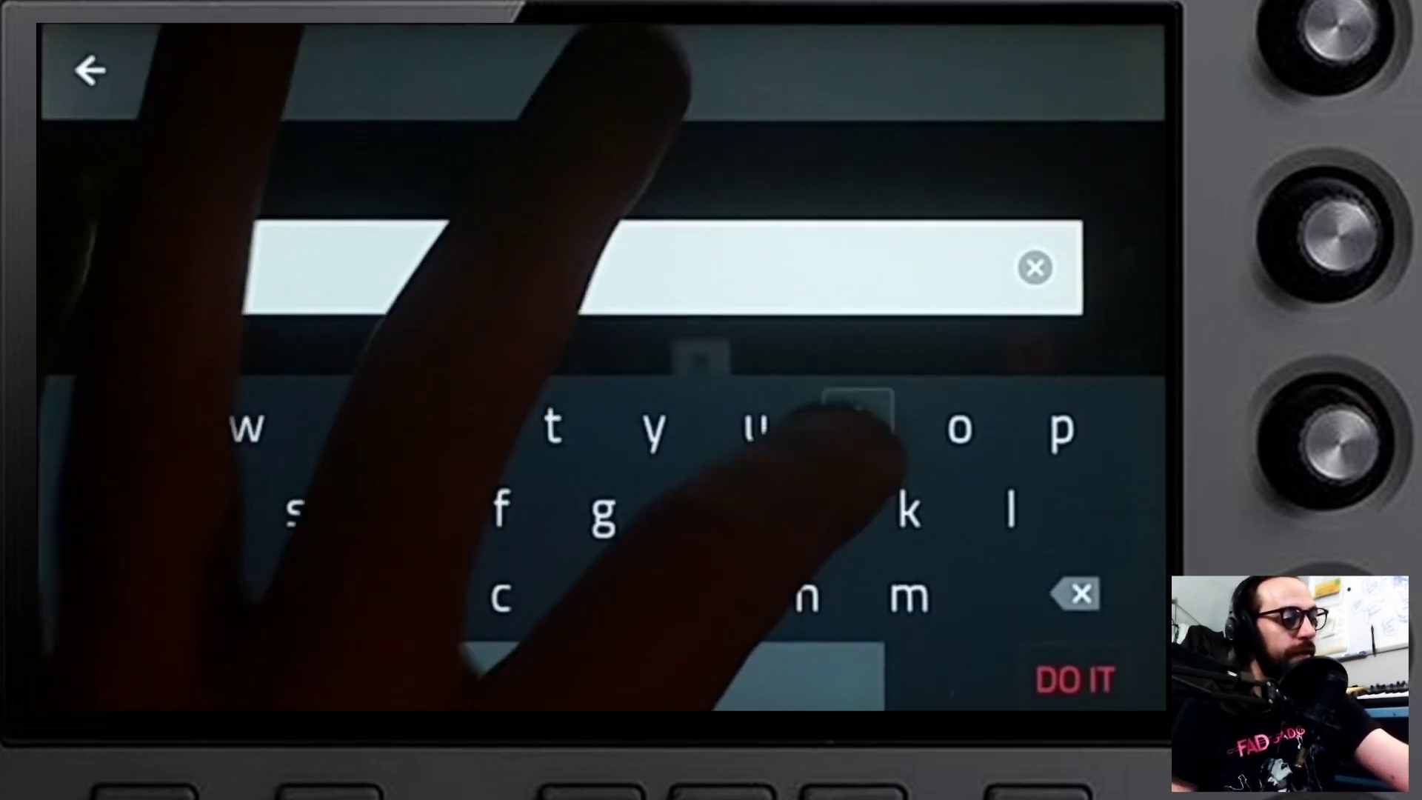
text(ri)
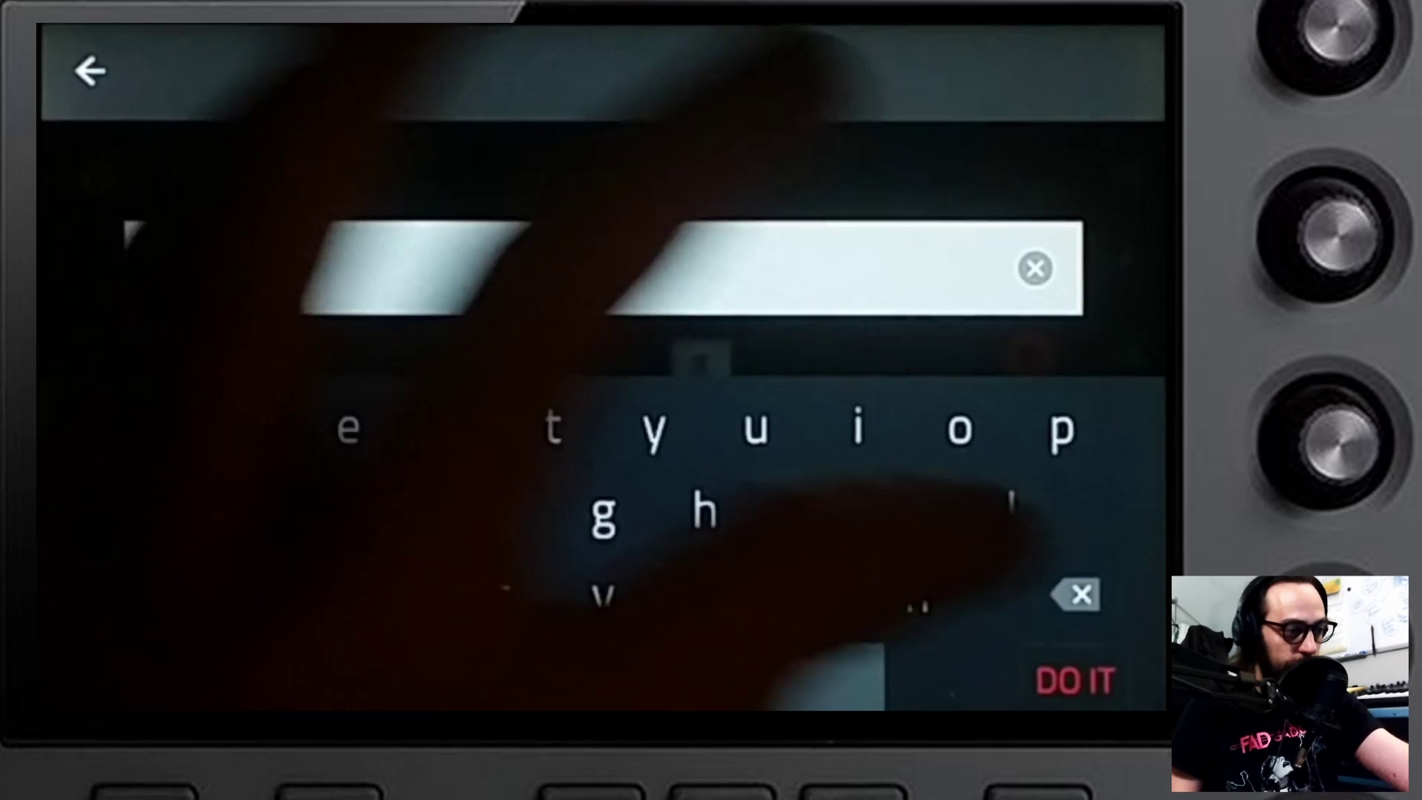
text(ng)
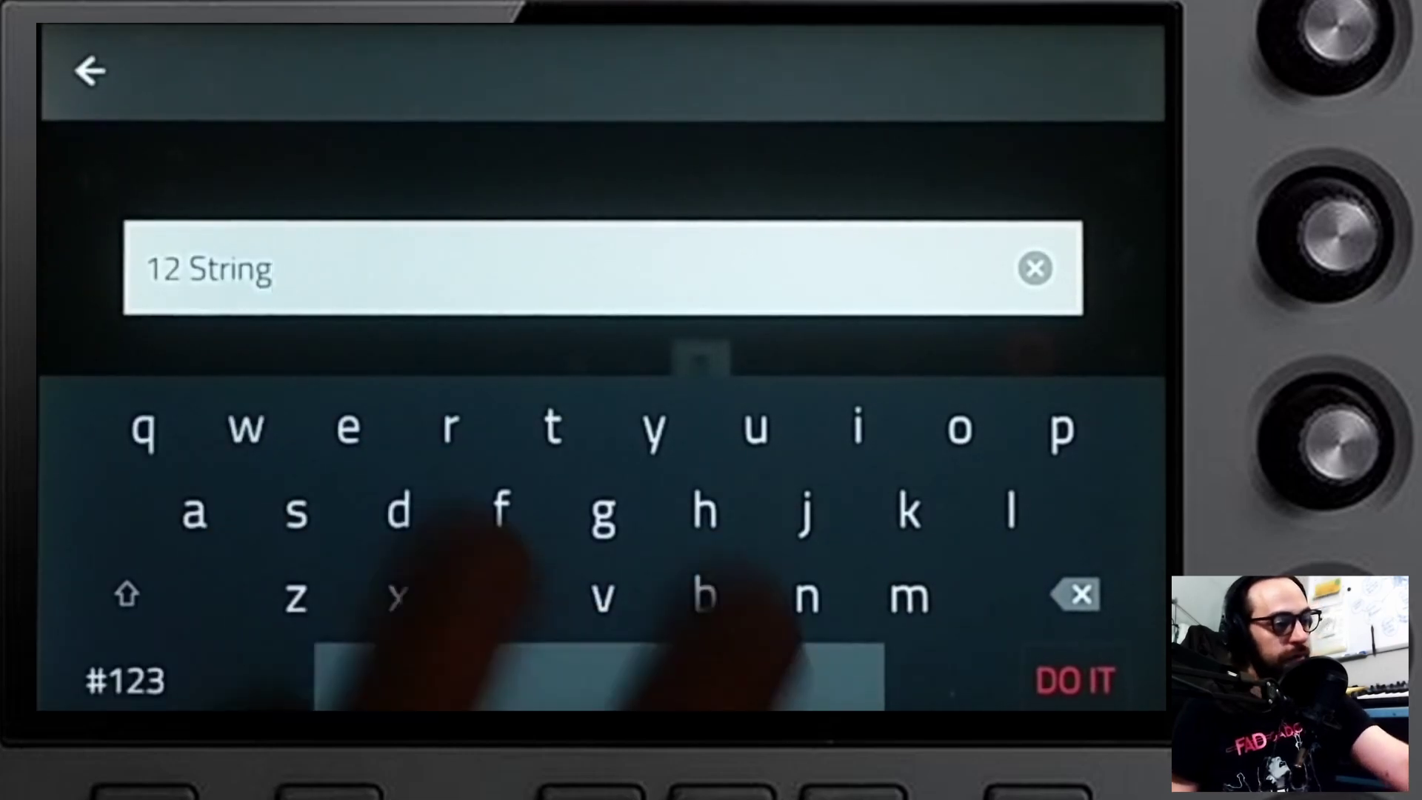
key(Return)
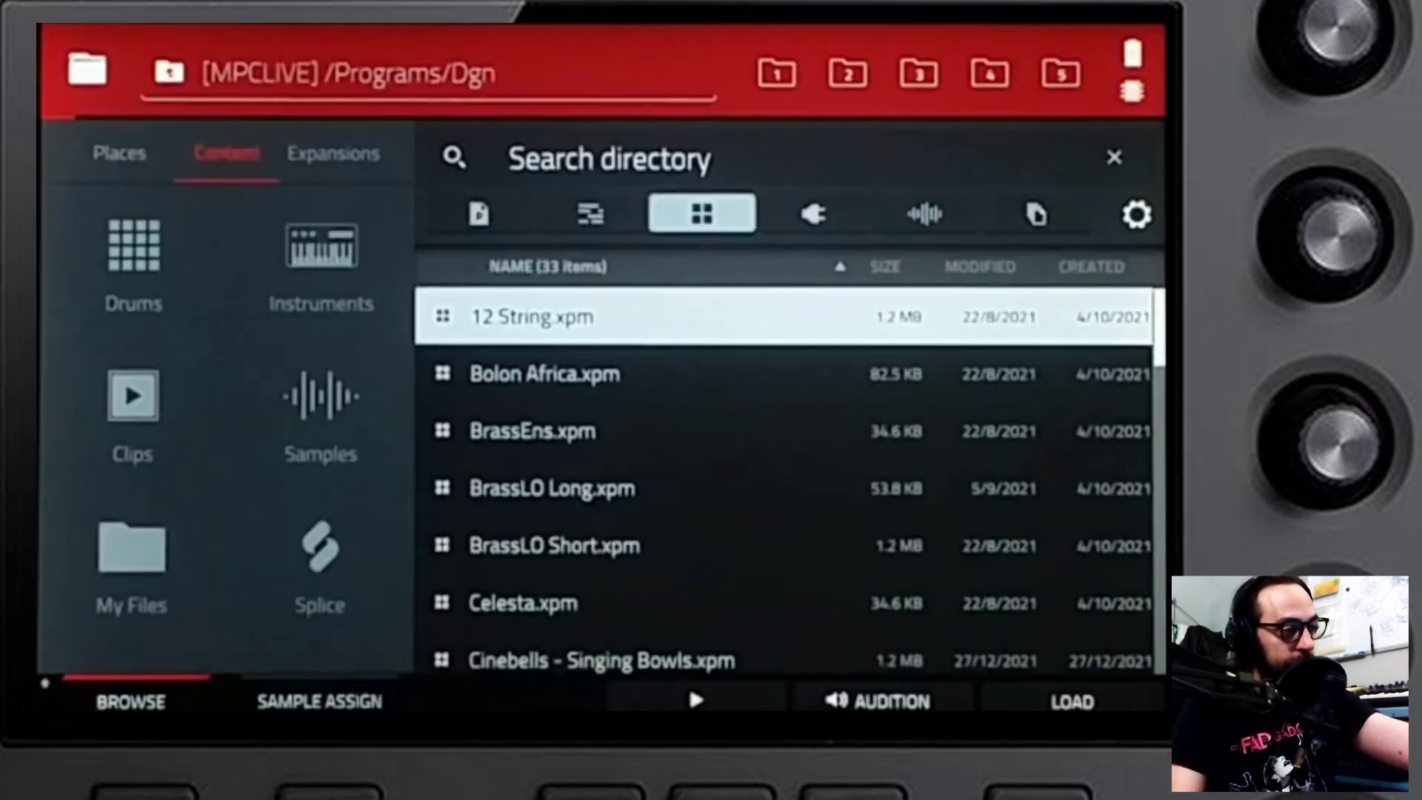
Eject the MPCLIVE drive and enter Controller Mode without saving the changes to the untitled project.
click(118, 153)
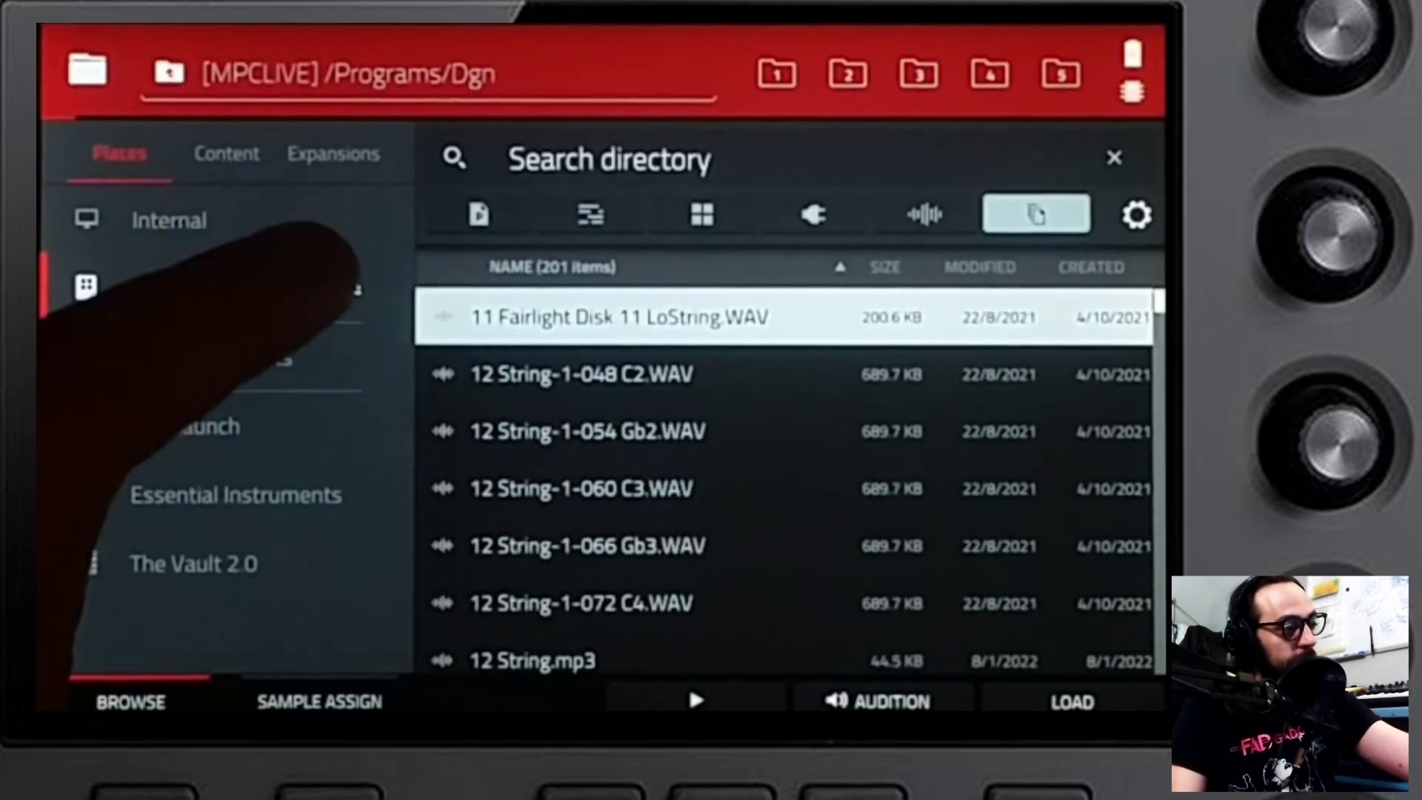
click(353, 288)
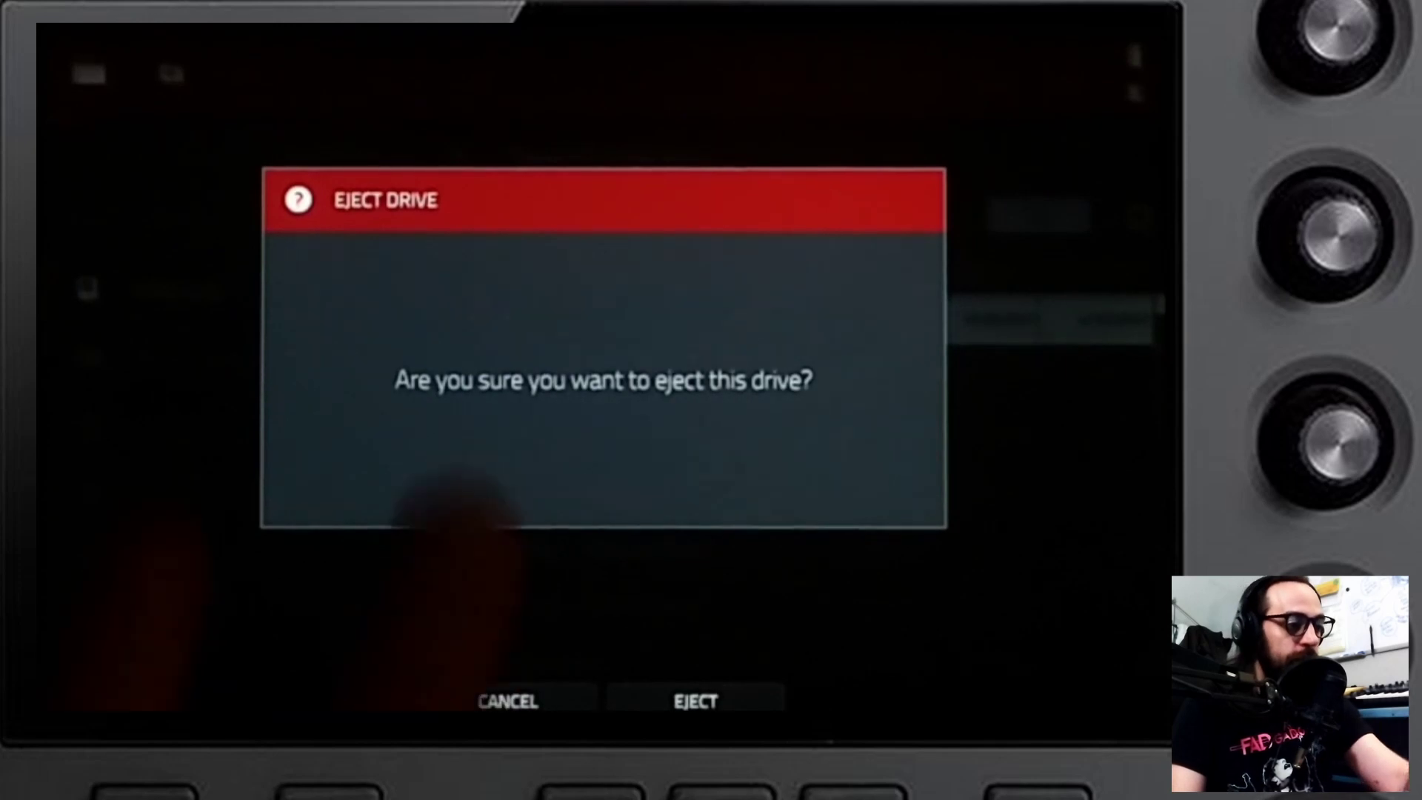
click(695, 702)
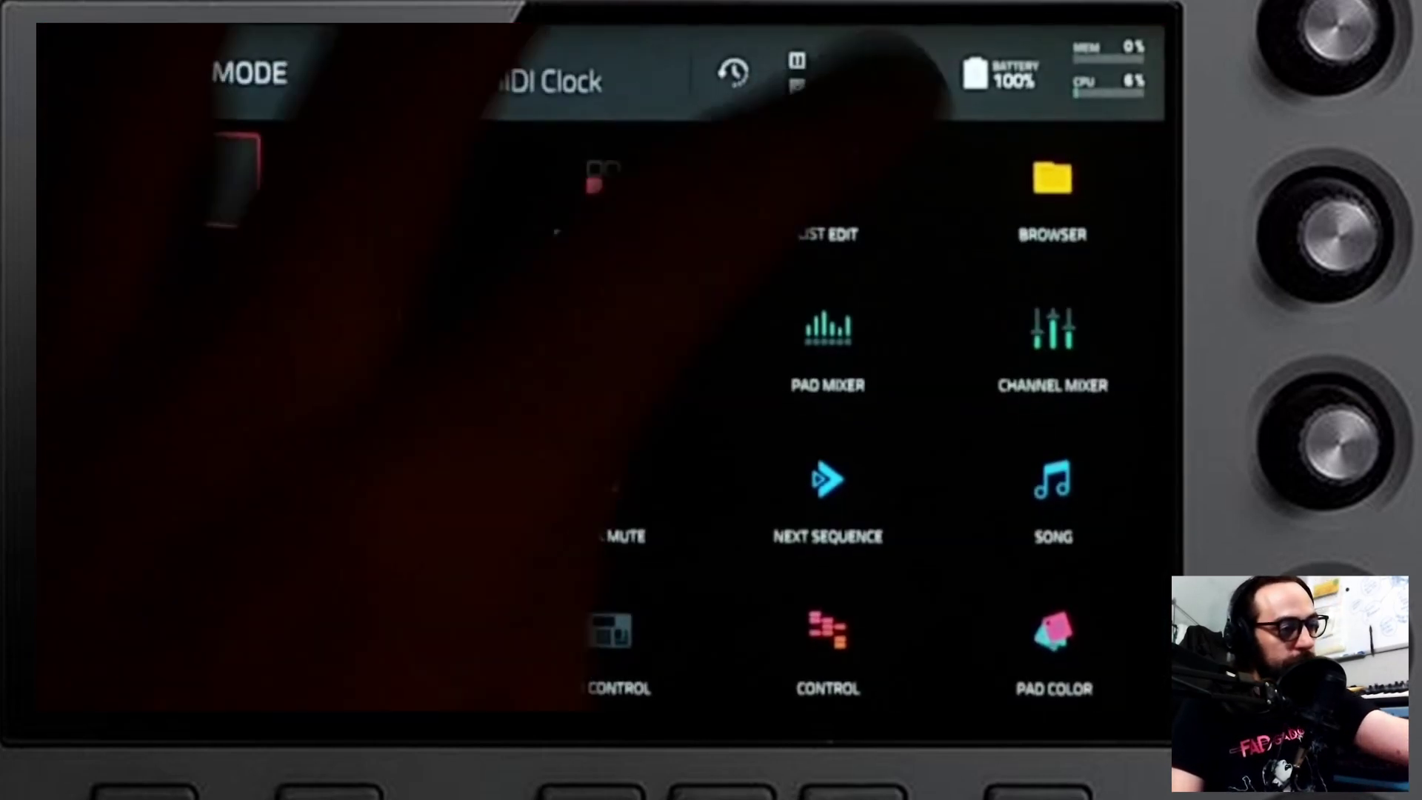
click(922, 71)
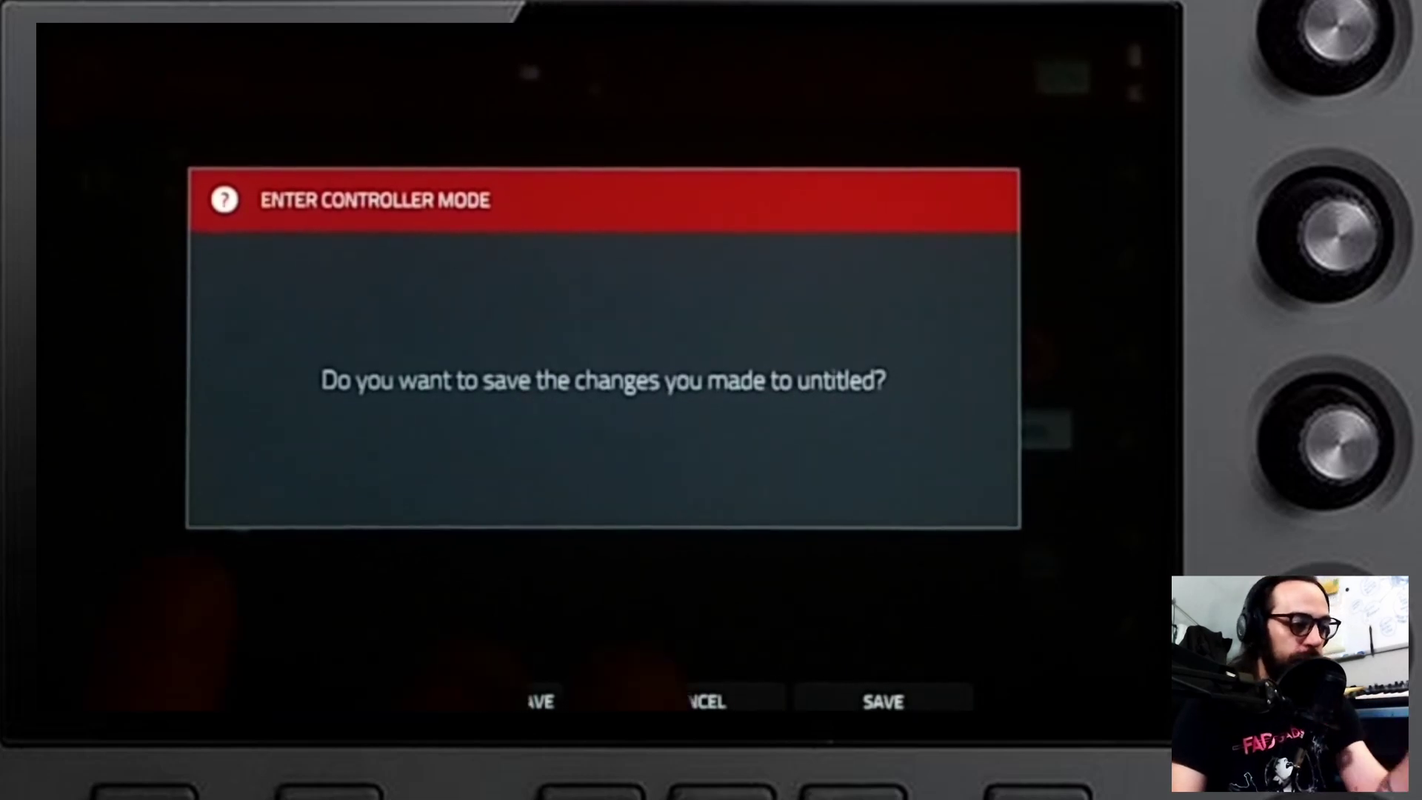
click(508, 700)
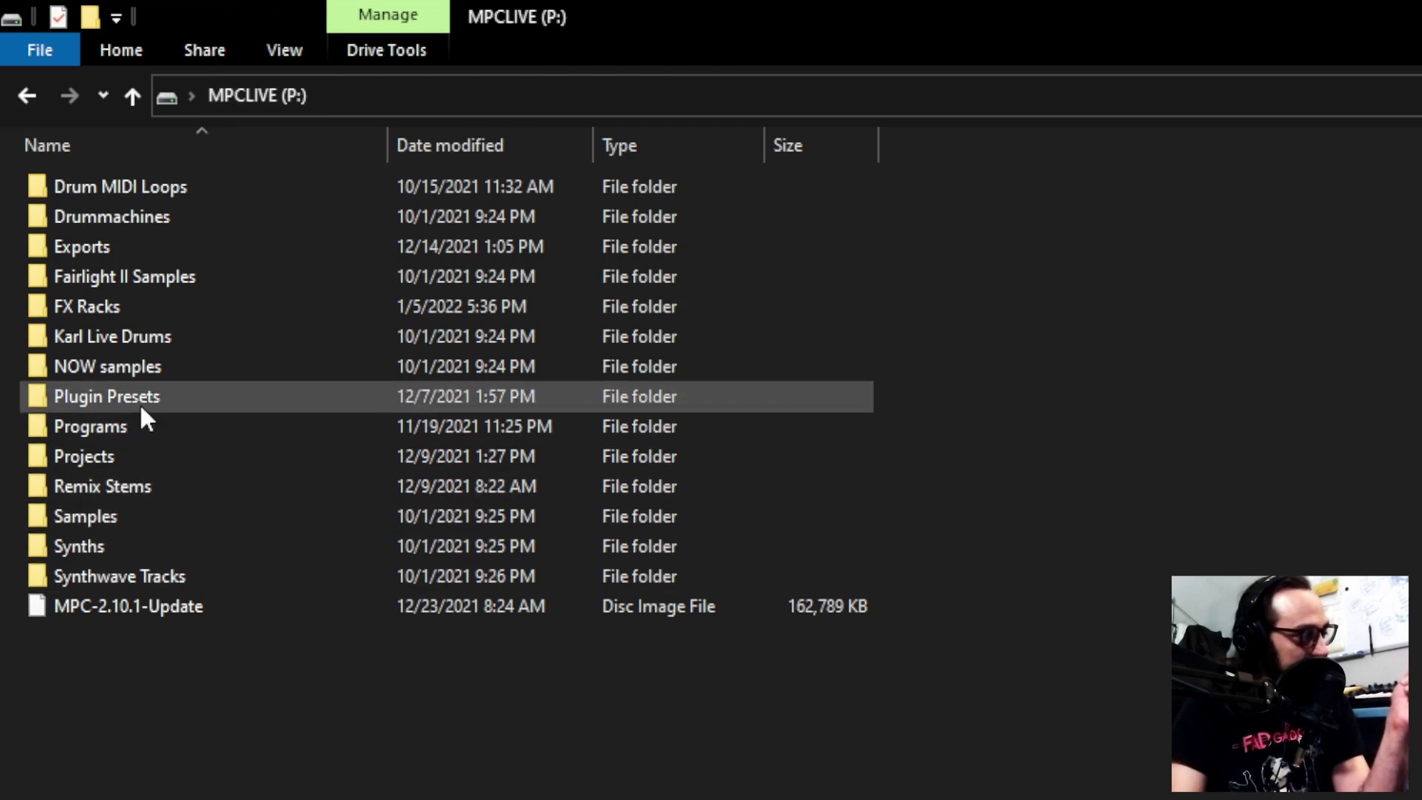
In File Explorer, create a folder named [Previews] inside Programs/Dgn on the MPCLIVE (P:) drive and list the contents sorted by name.
double_click(110, 424)
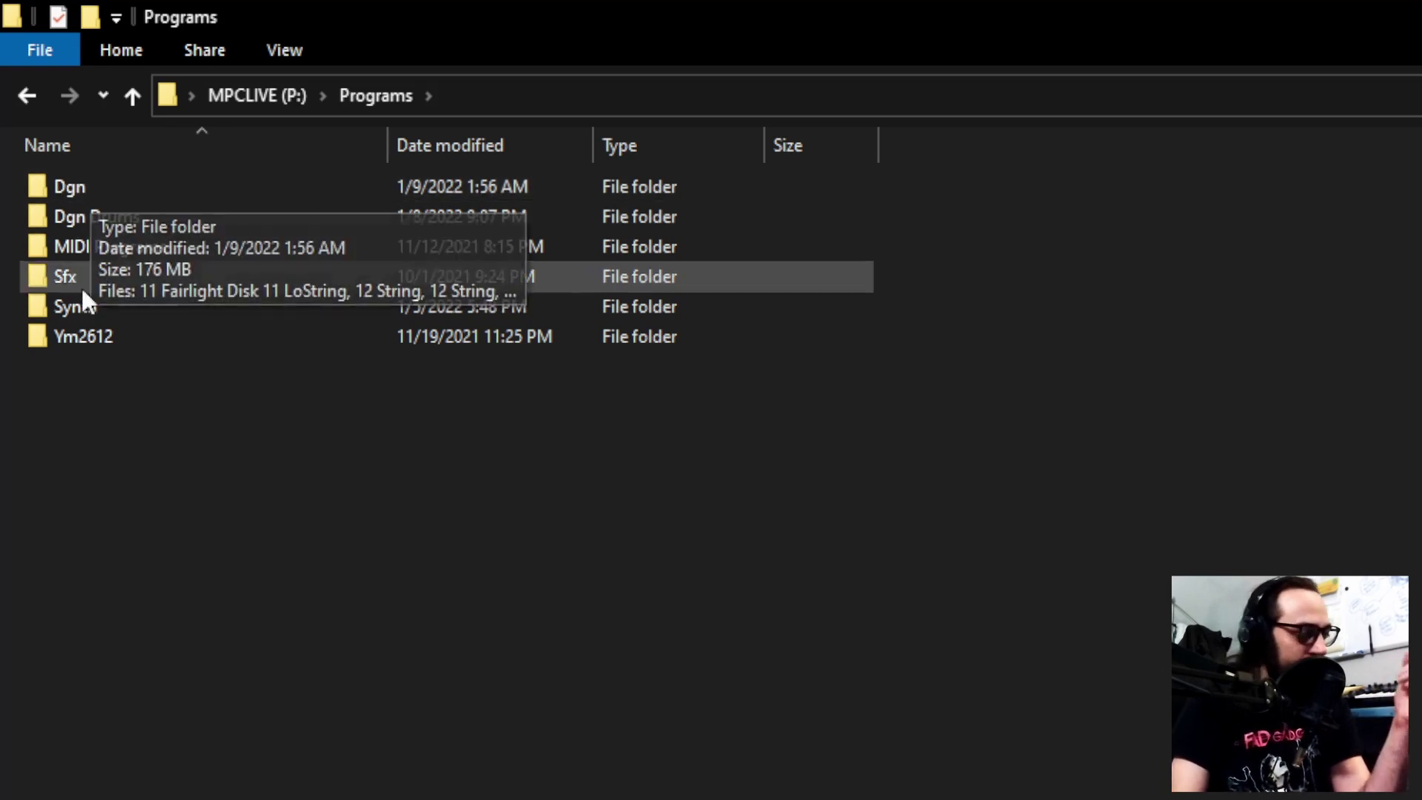
double_click(79, 189)
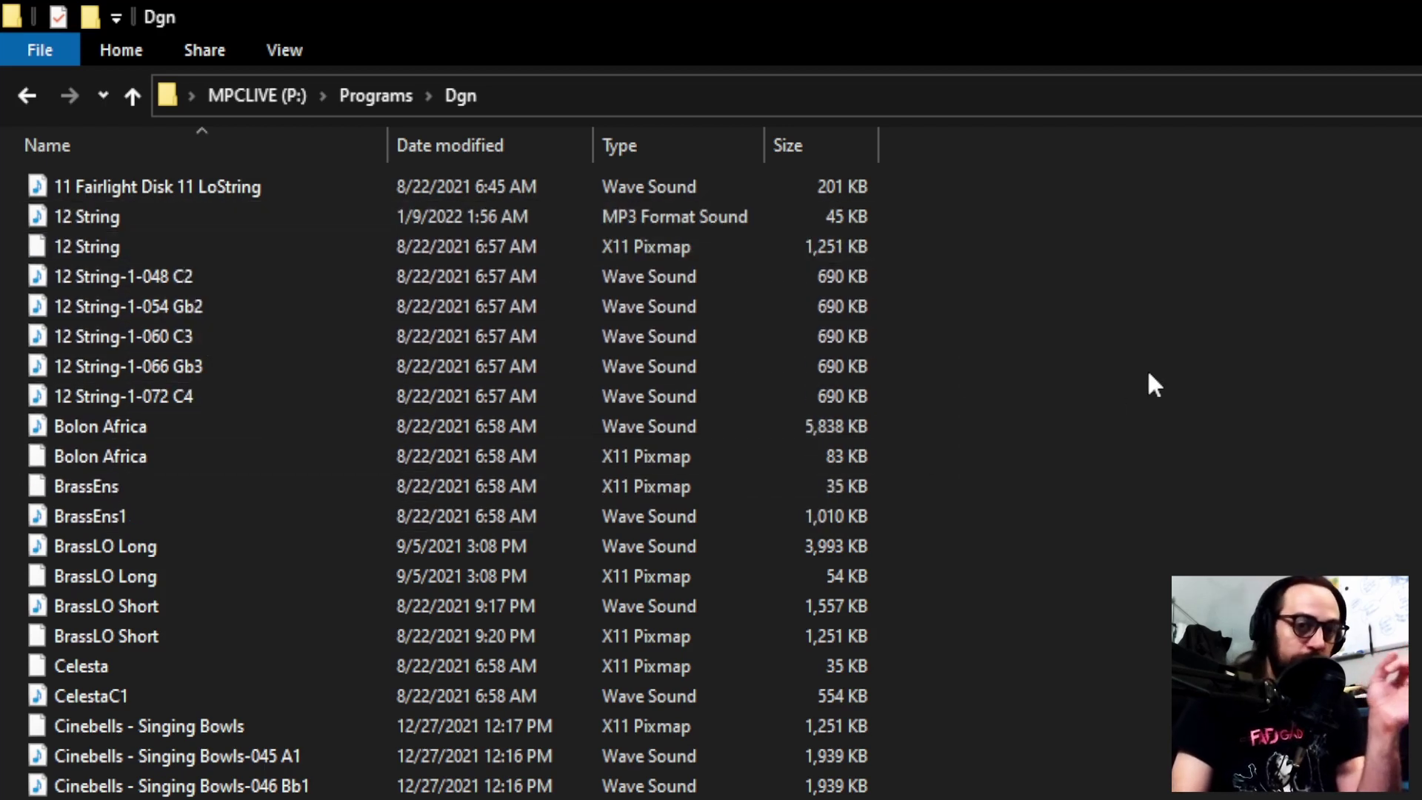
right_click(1082, 352)
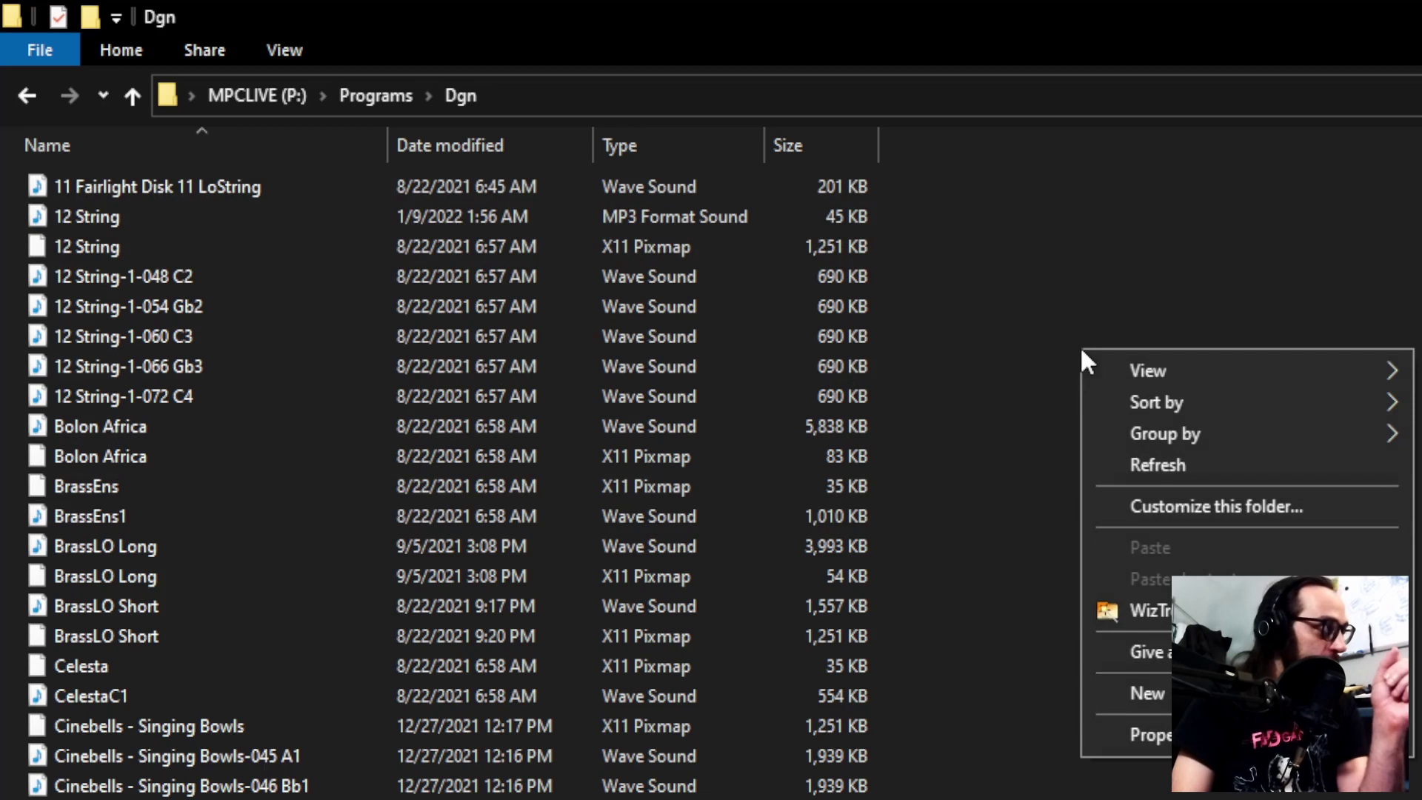
click(992, 278)
right_click(983, 291)
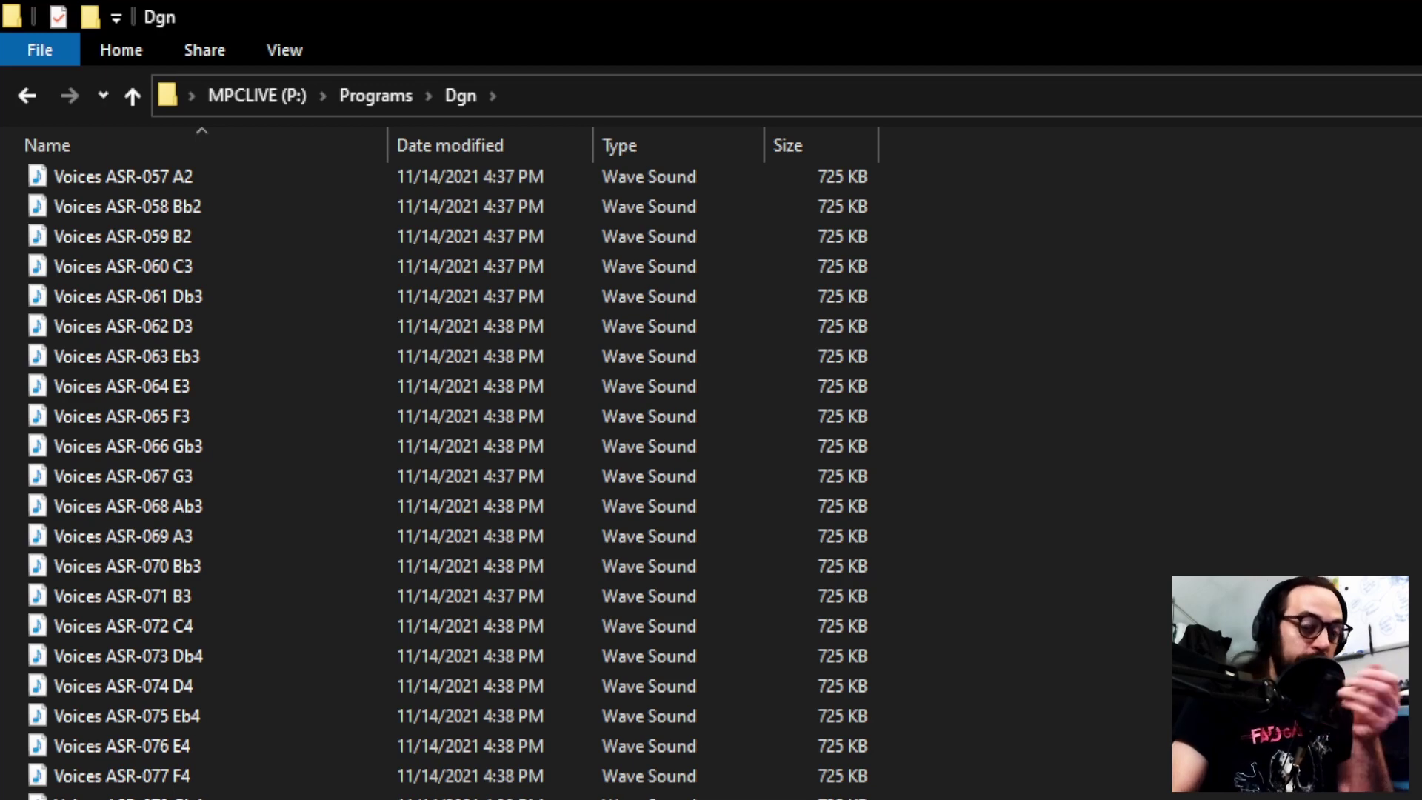
scroll(556, 267, up, 15)
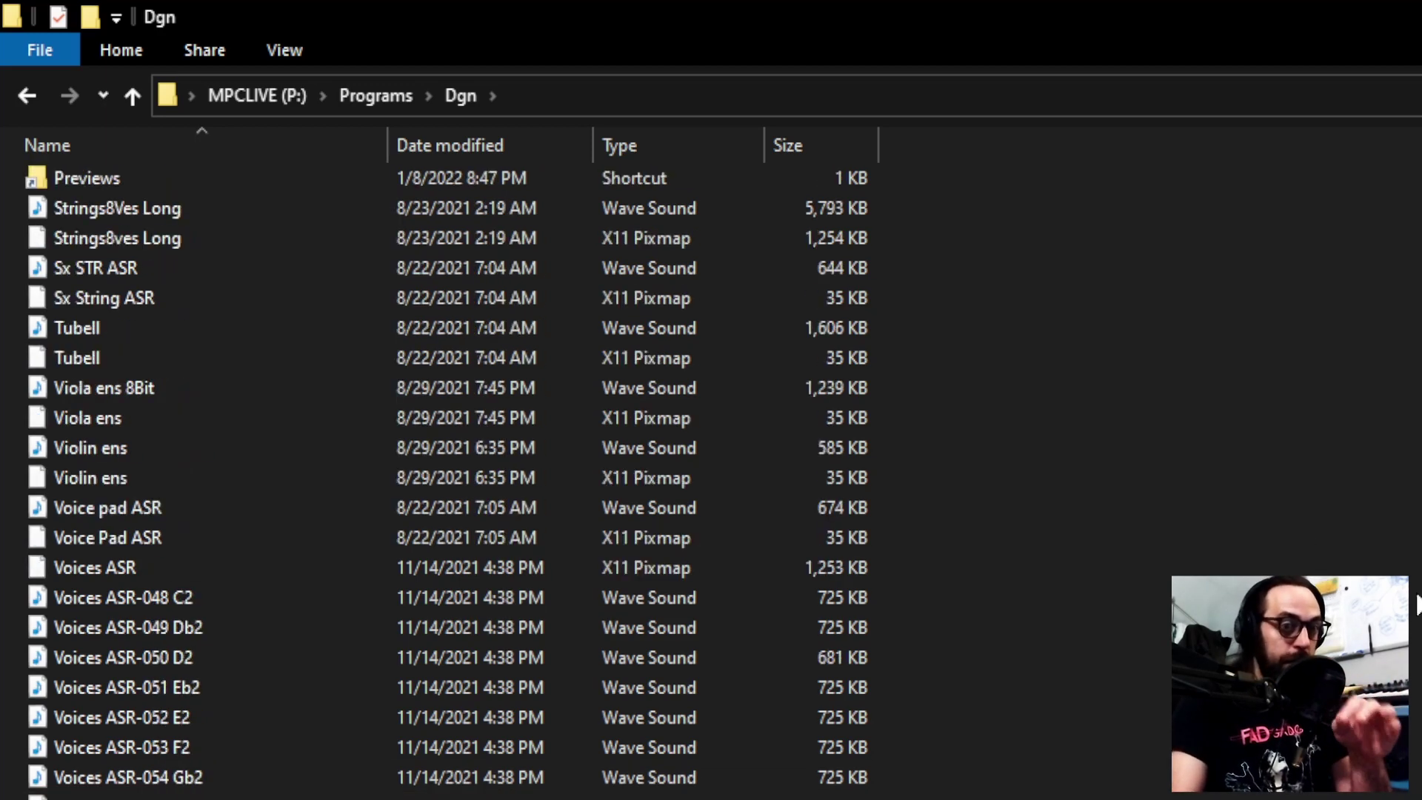
scroll(552, 259, up, 20)
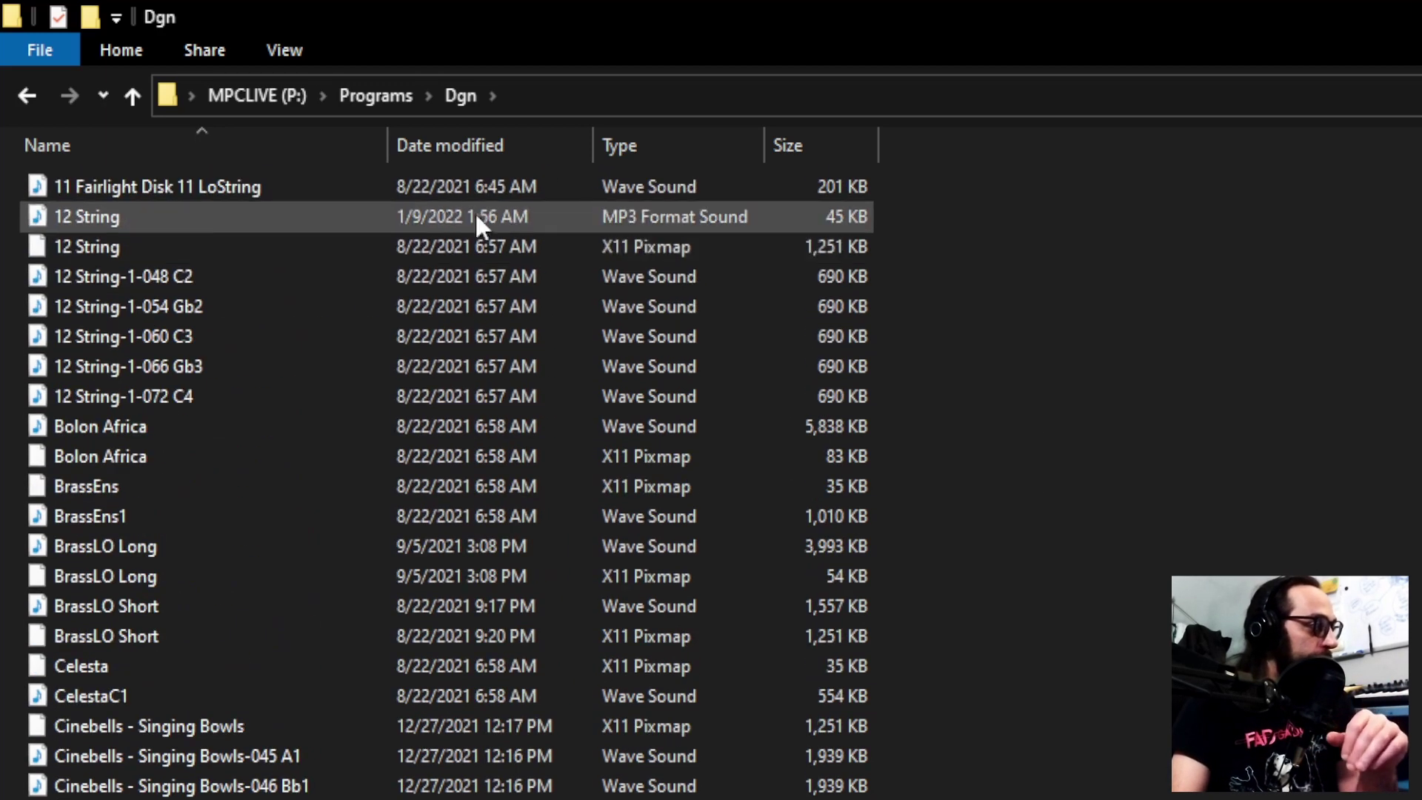
click(279, 145)
click(278, 145)
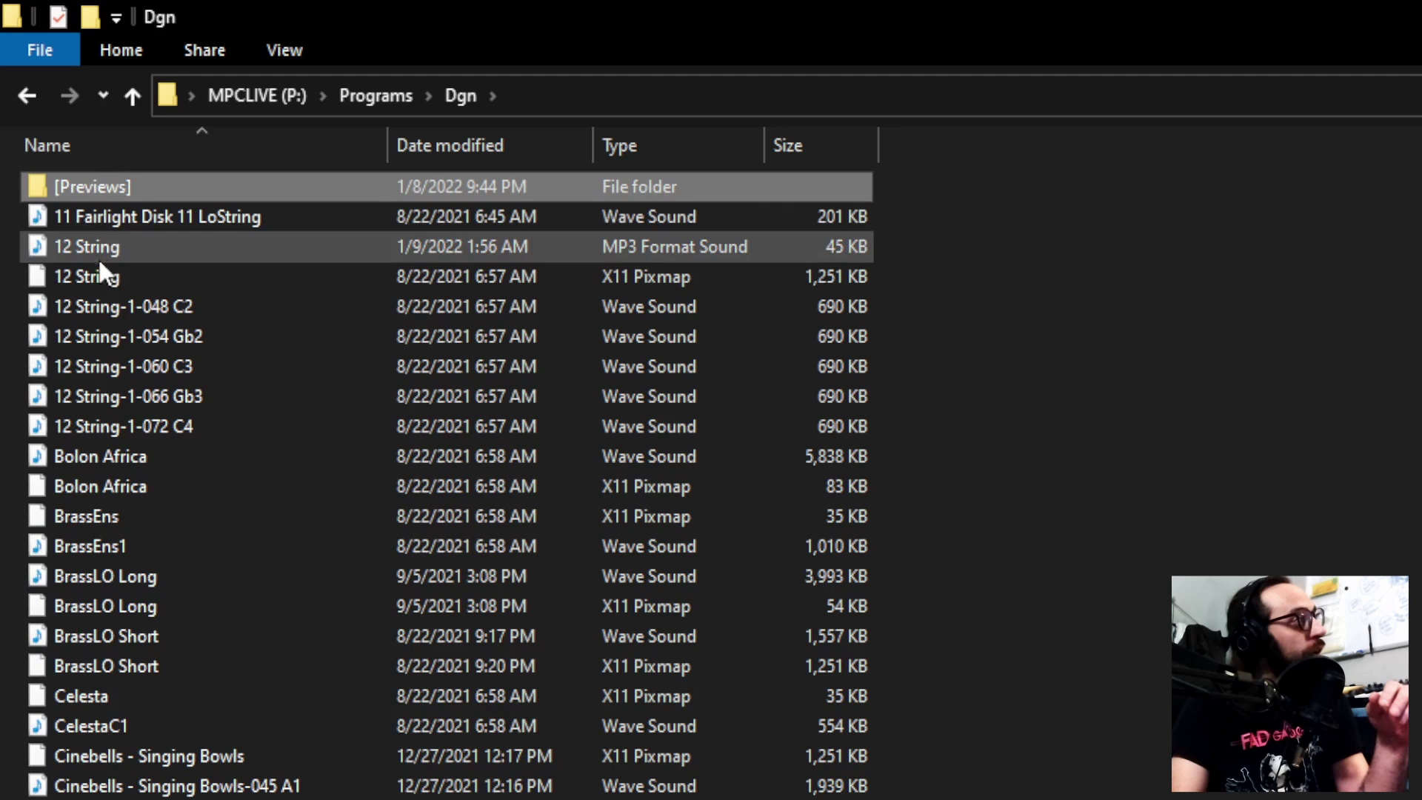
Rename the 12 String MP3 file to "12 String.xpm" and move it into the [Previews] folder.
click(82, 246)
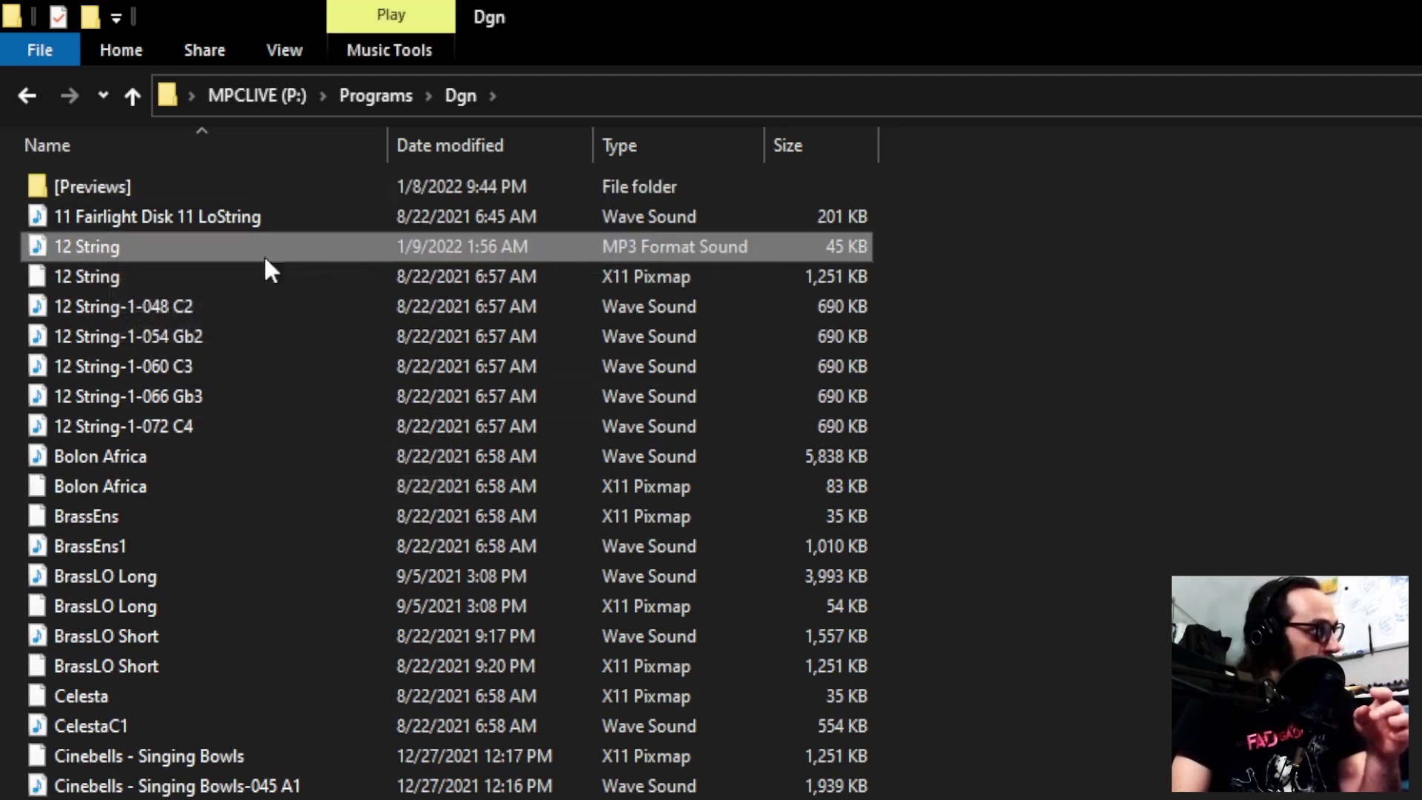
click(96, 248)
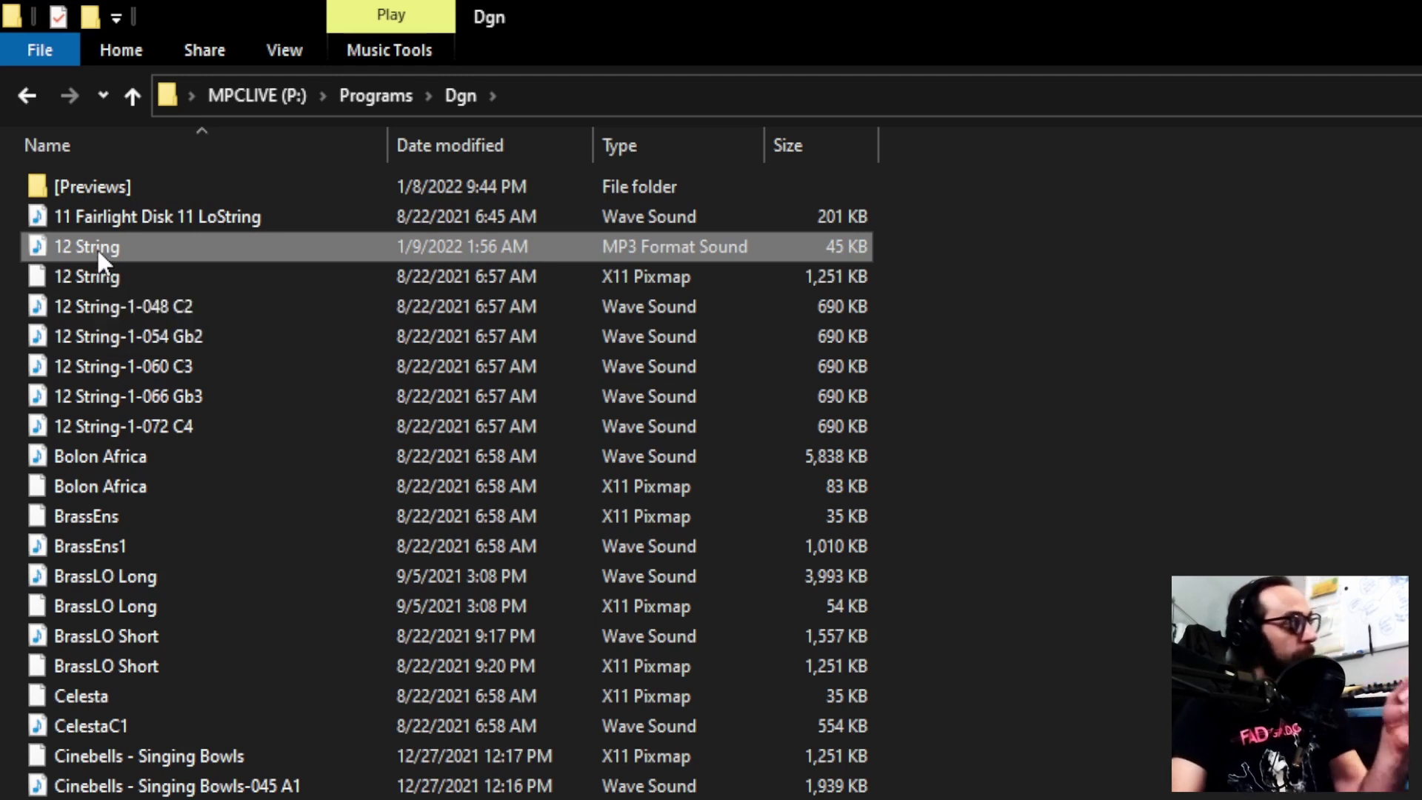
key(End)
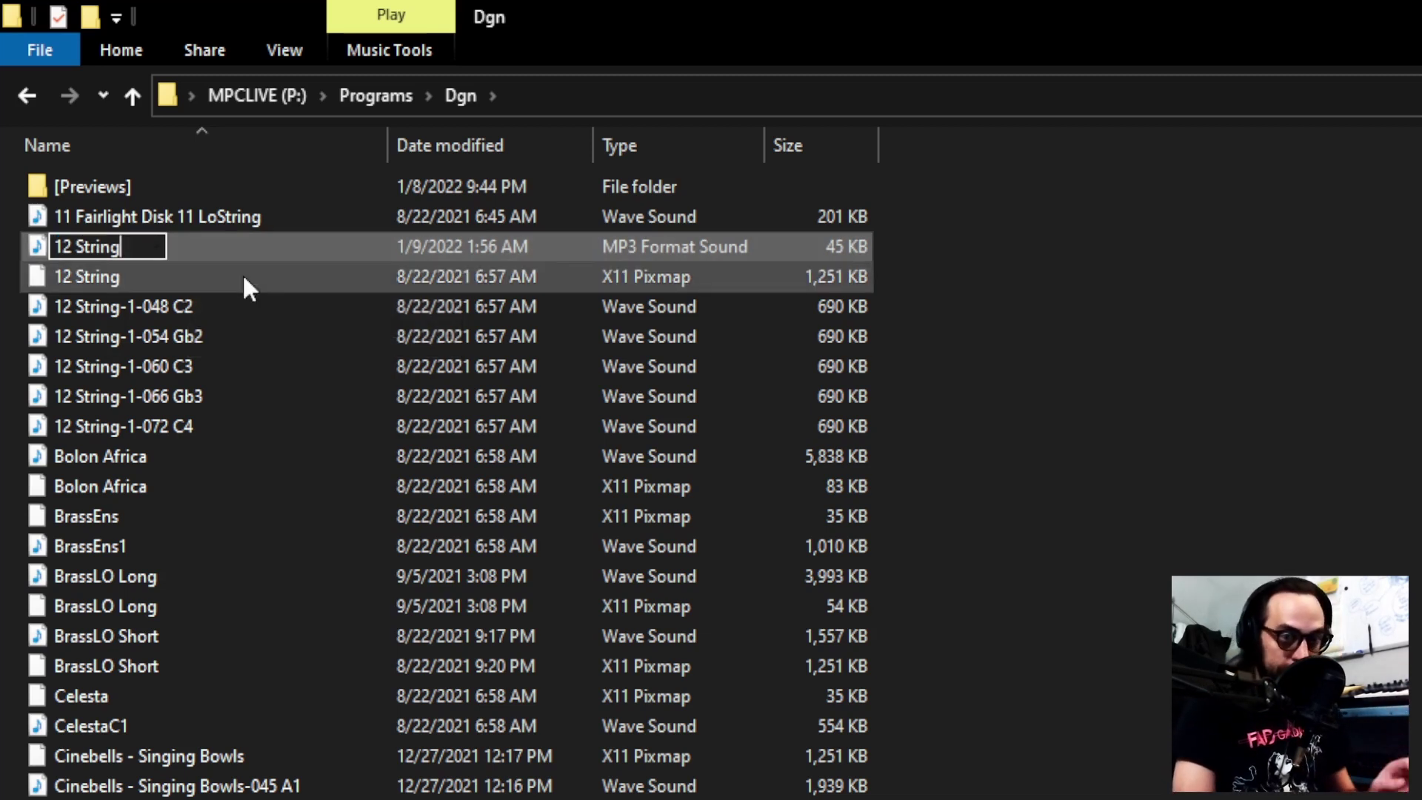
text(.)
text(xpm)
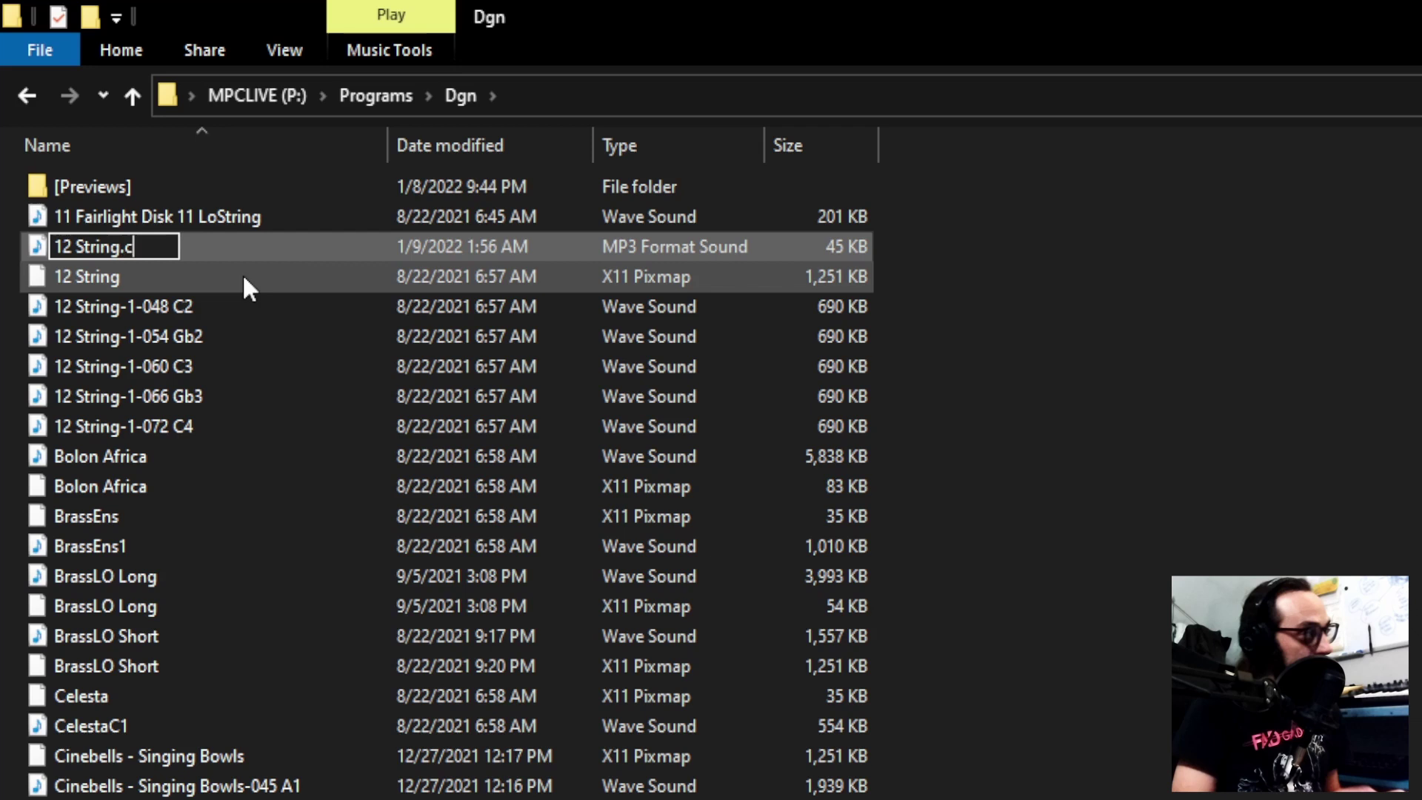
key(Return)
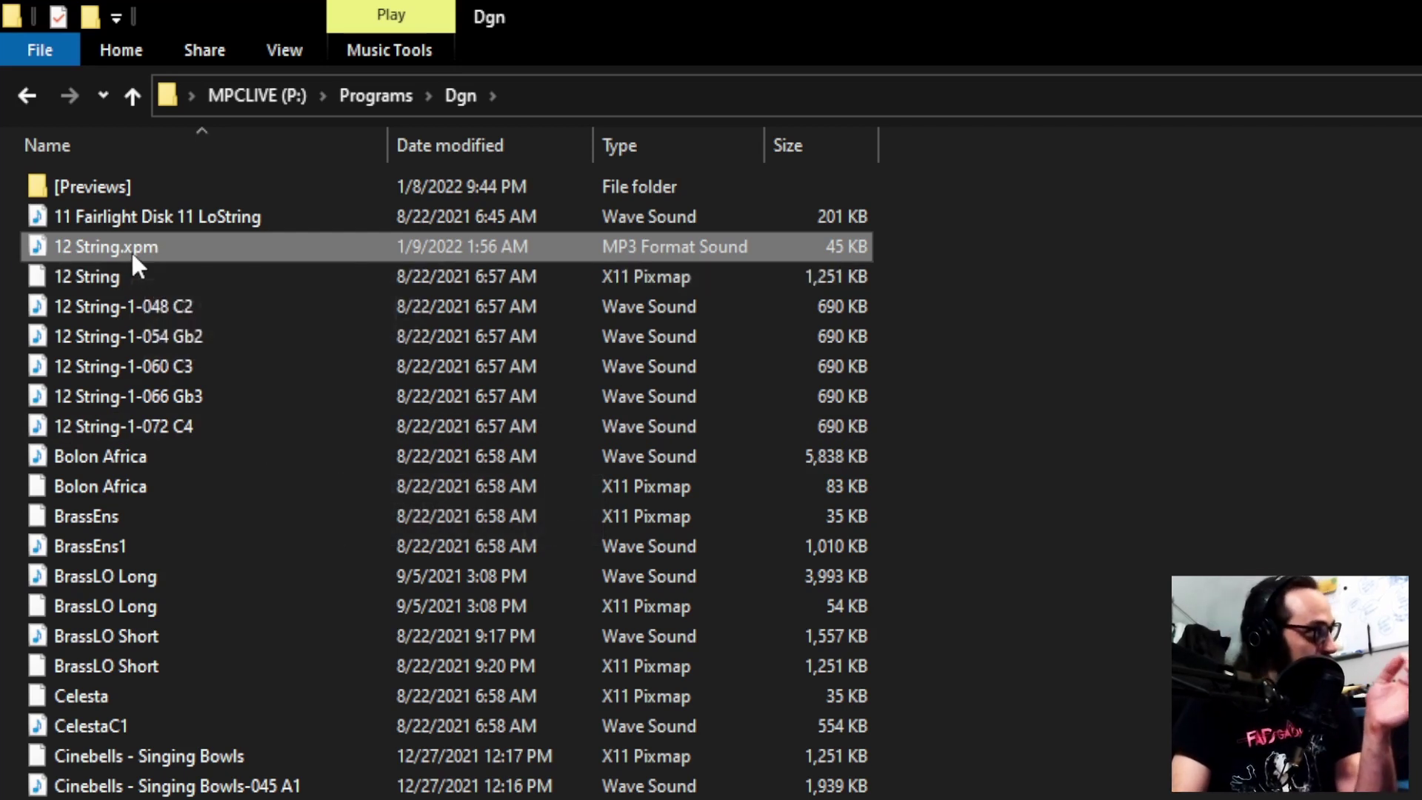
drag(132, 252, 113, 184)
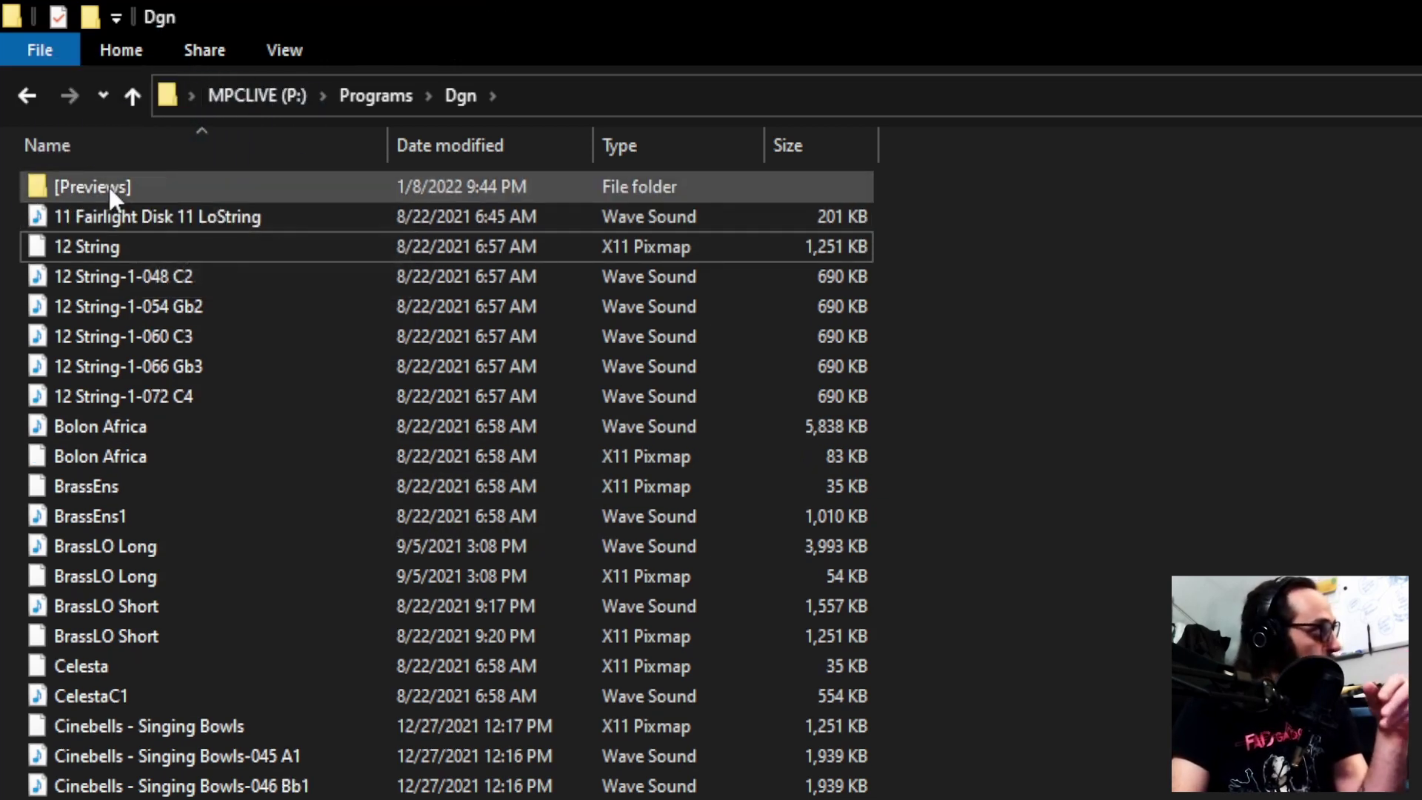
Check the 12 String.xpm MP3 inside the [Previews] folder and return to the root of the MPCLIVE (P:) drive.
double_click(108, 186)
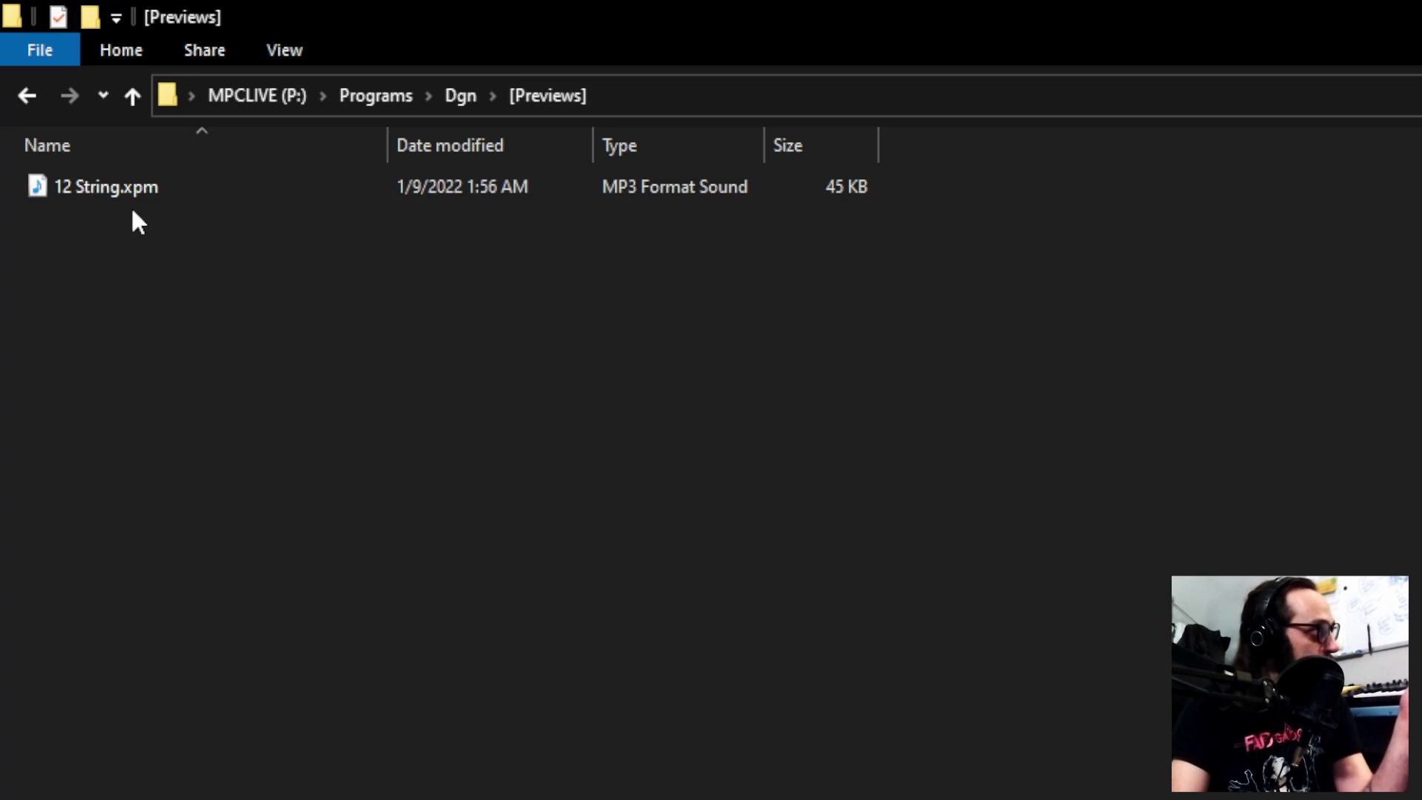
click(130, 190)
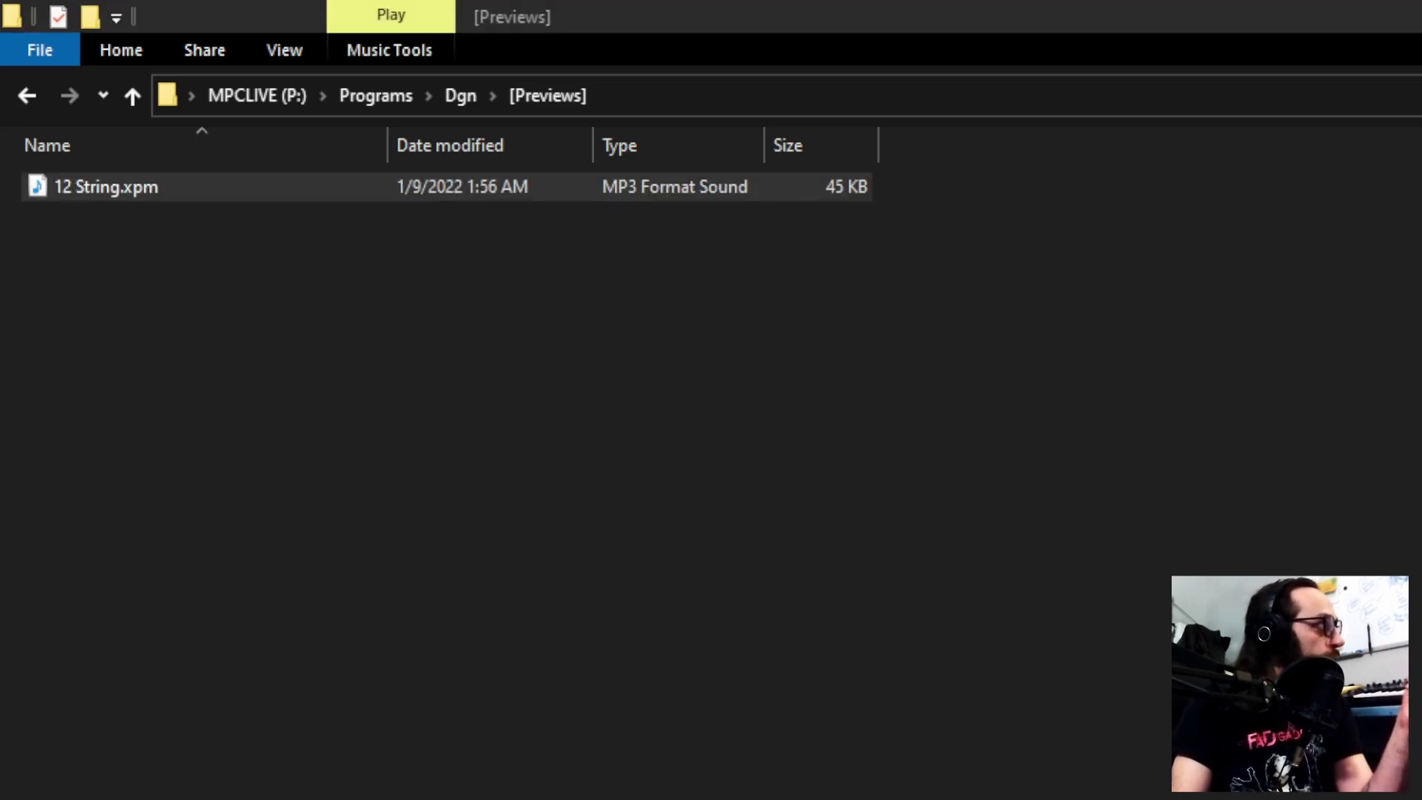
click(312, 261)
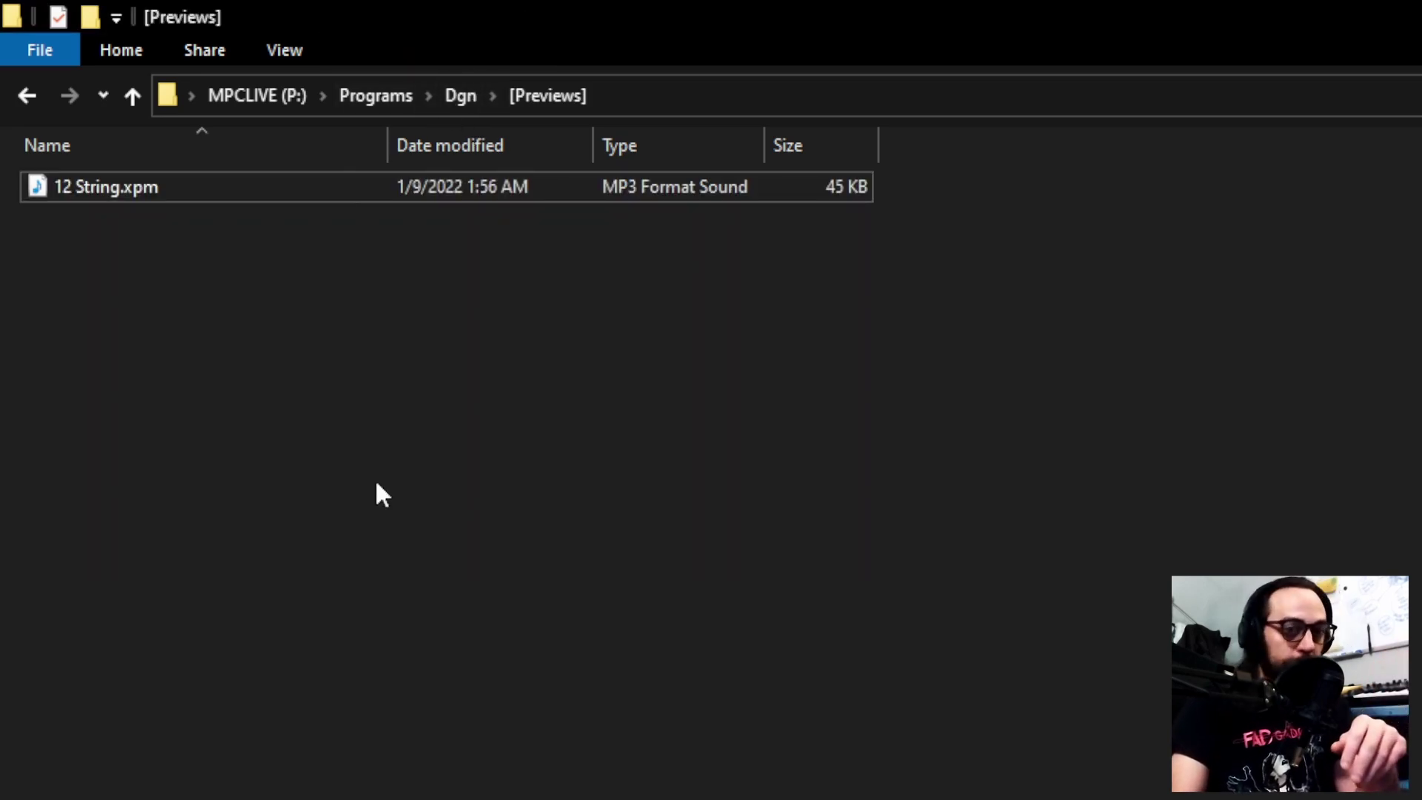
click(463, 98)
click(393, 96)
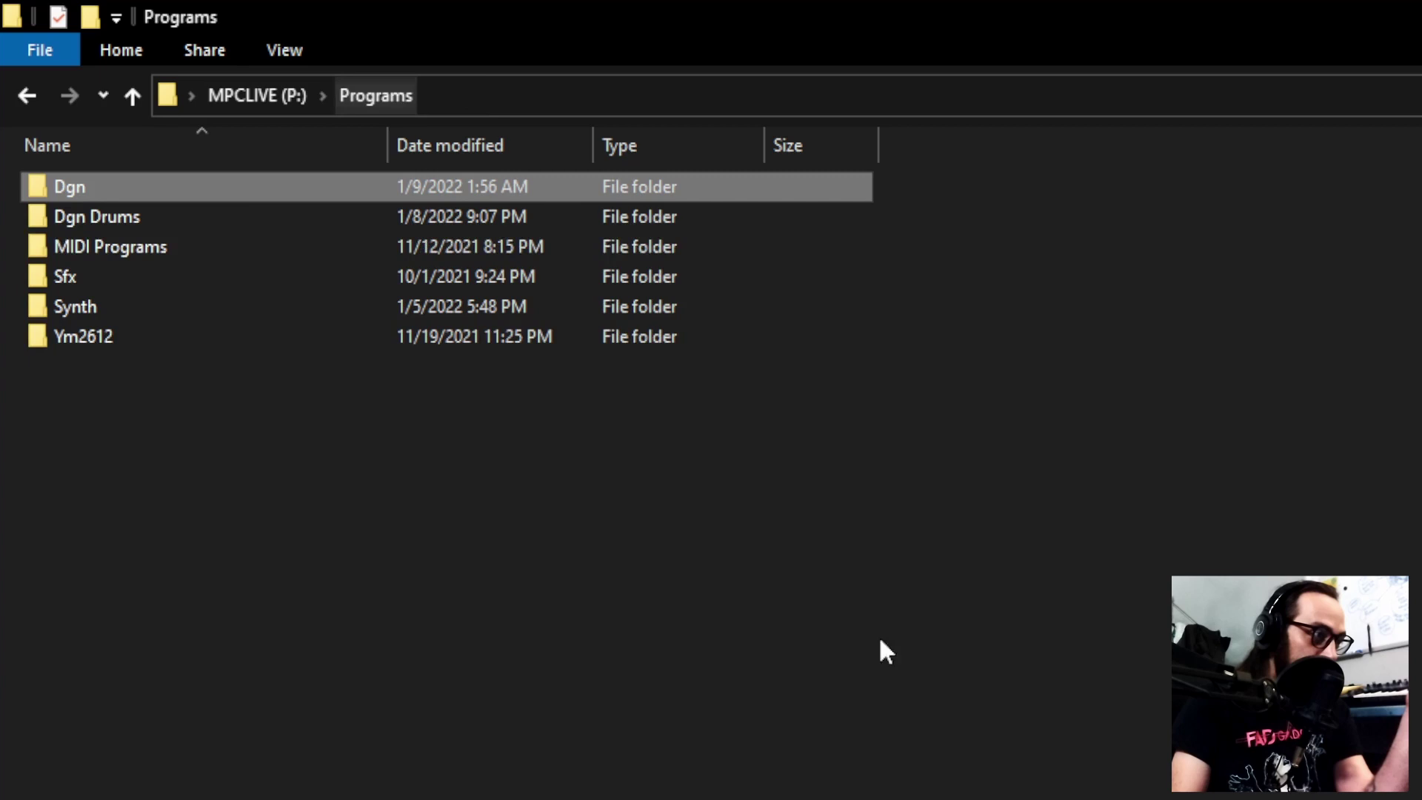
click(265, 97)
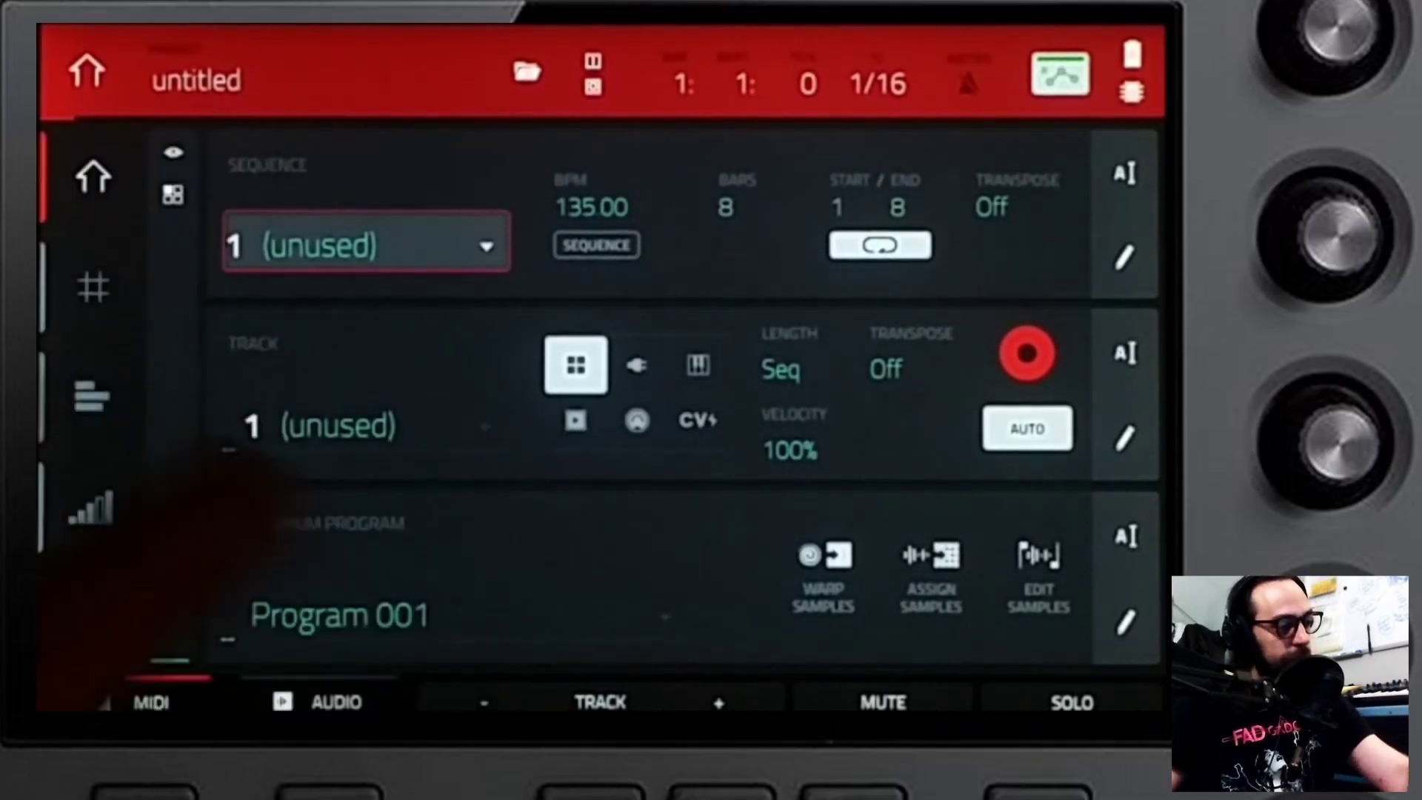
On the MPC, open the browser at [MPCLIVE]/Programs/Dgn and play the preview of 12 String.xpm.
click(86, 71)
click(379, 196)
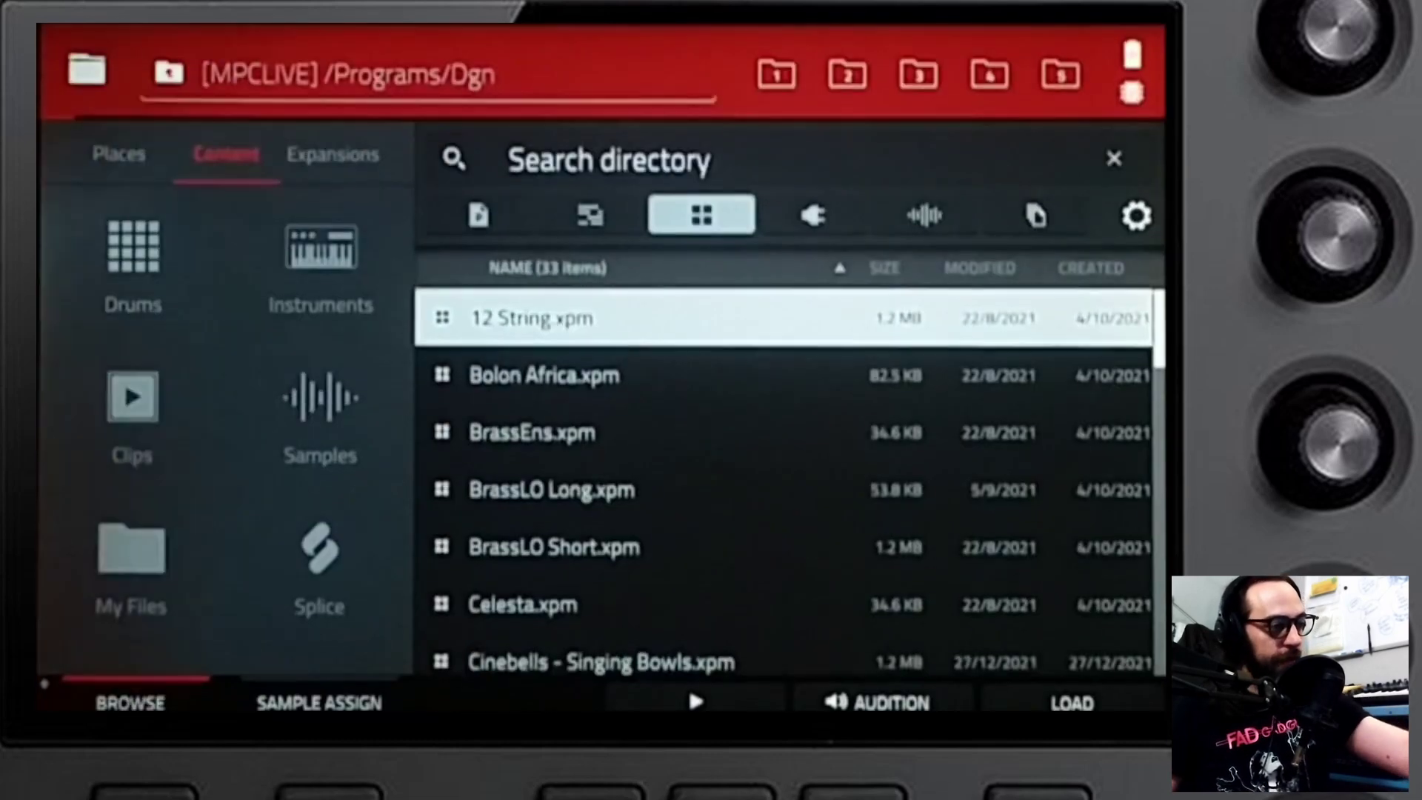
click(534, 432)
click(552, 318)
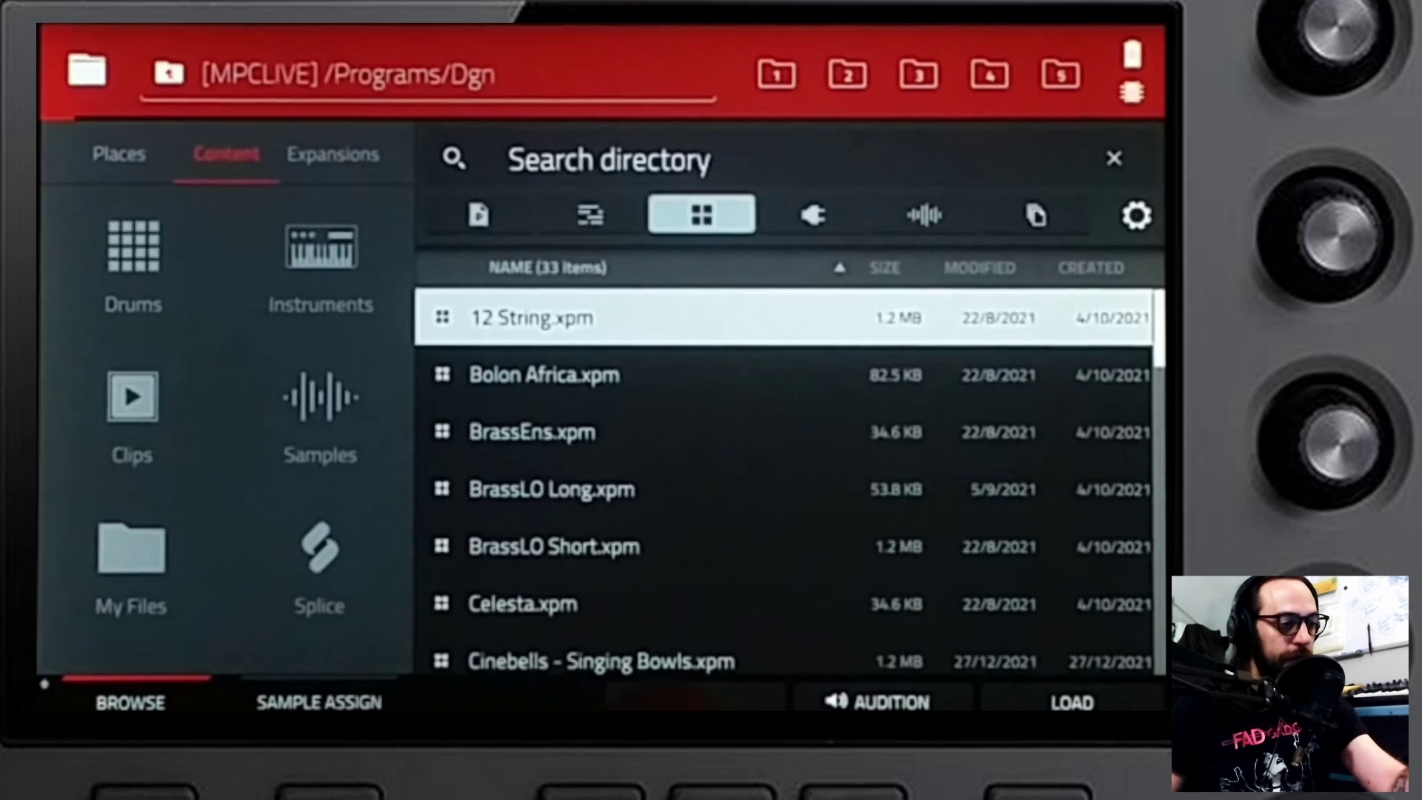
click(689, 700)
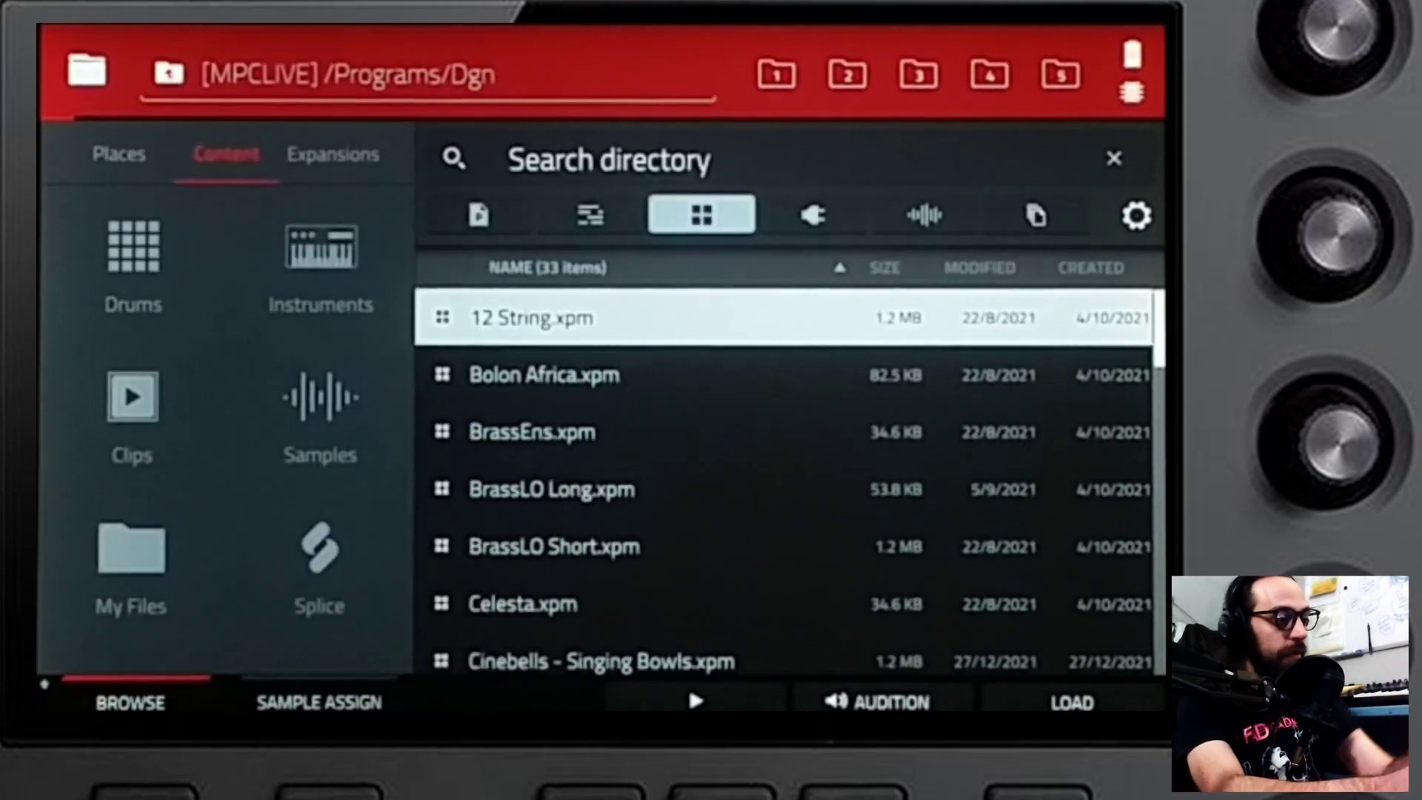
Reselect 12 String.xpm in the program list and toggle automatic playback in the audition settings.
click(741, 662)
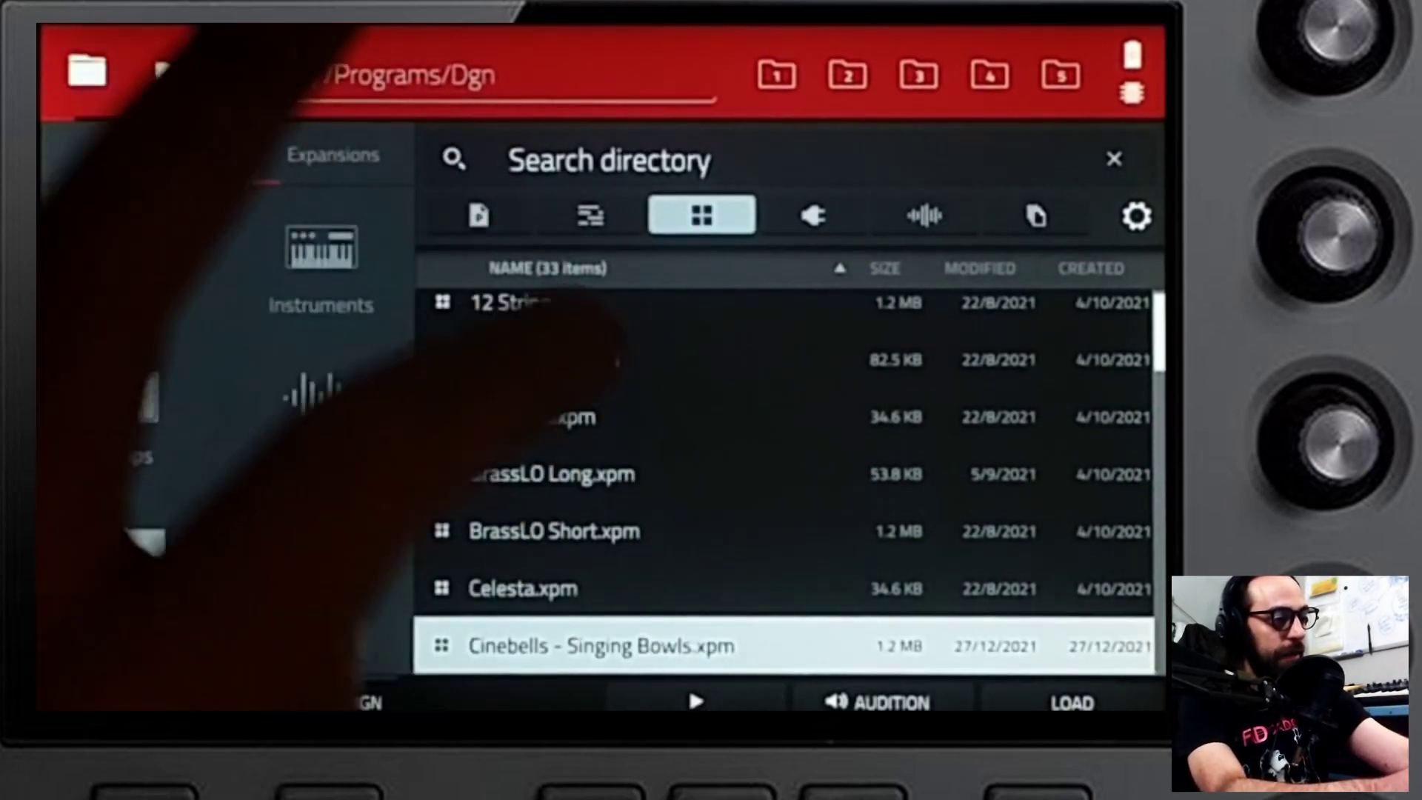
click(608, 433)
click(532, 318)
click(881, 701)
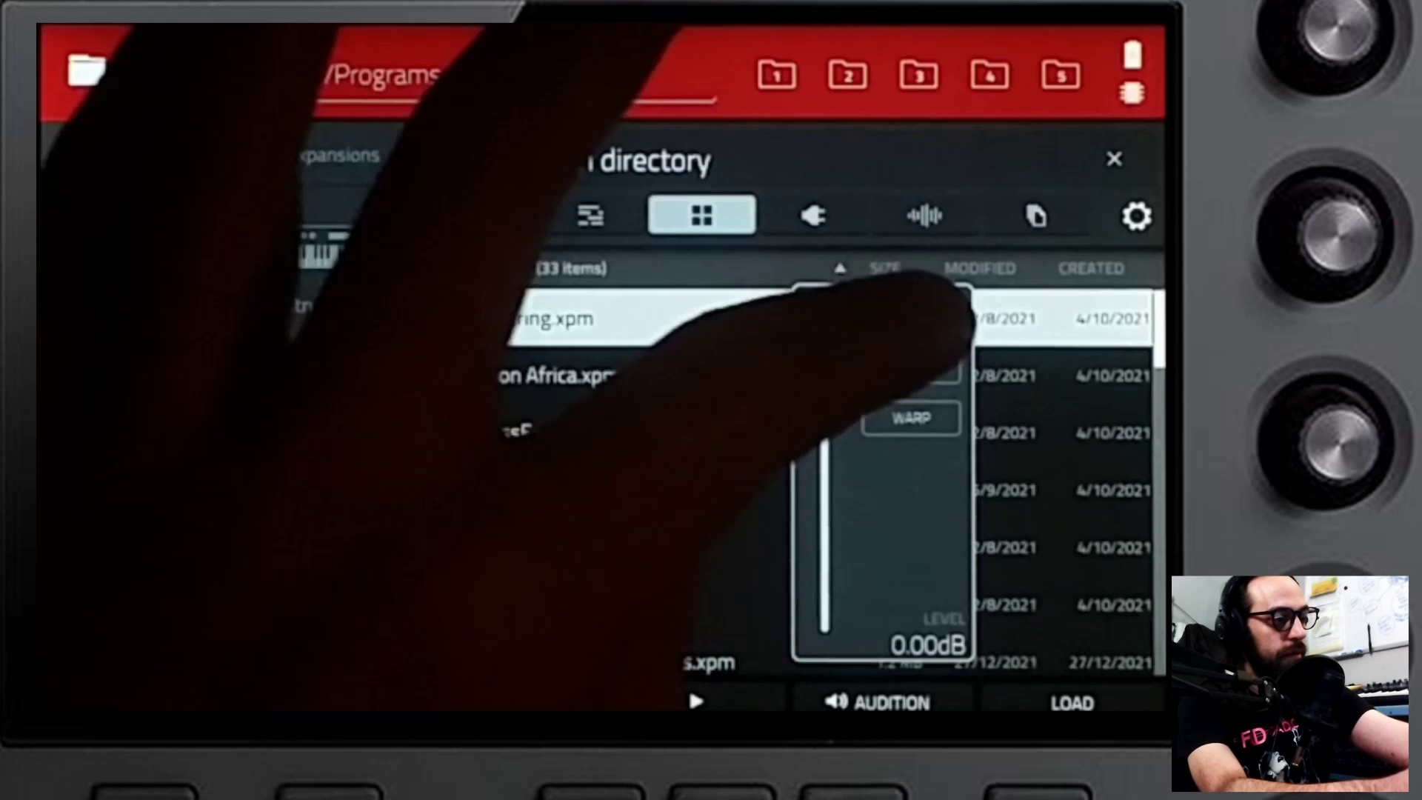
click(911, 315)
click(881, 701)
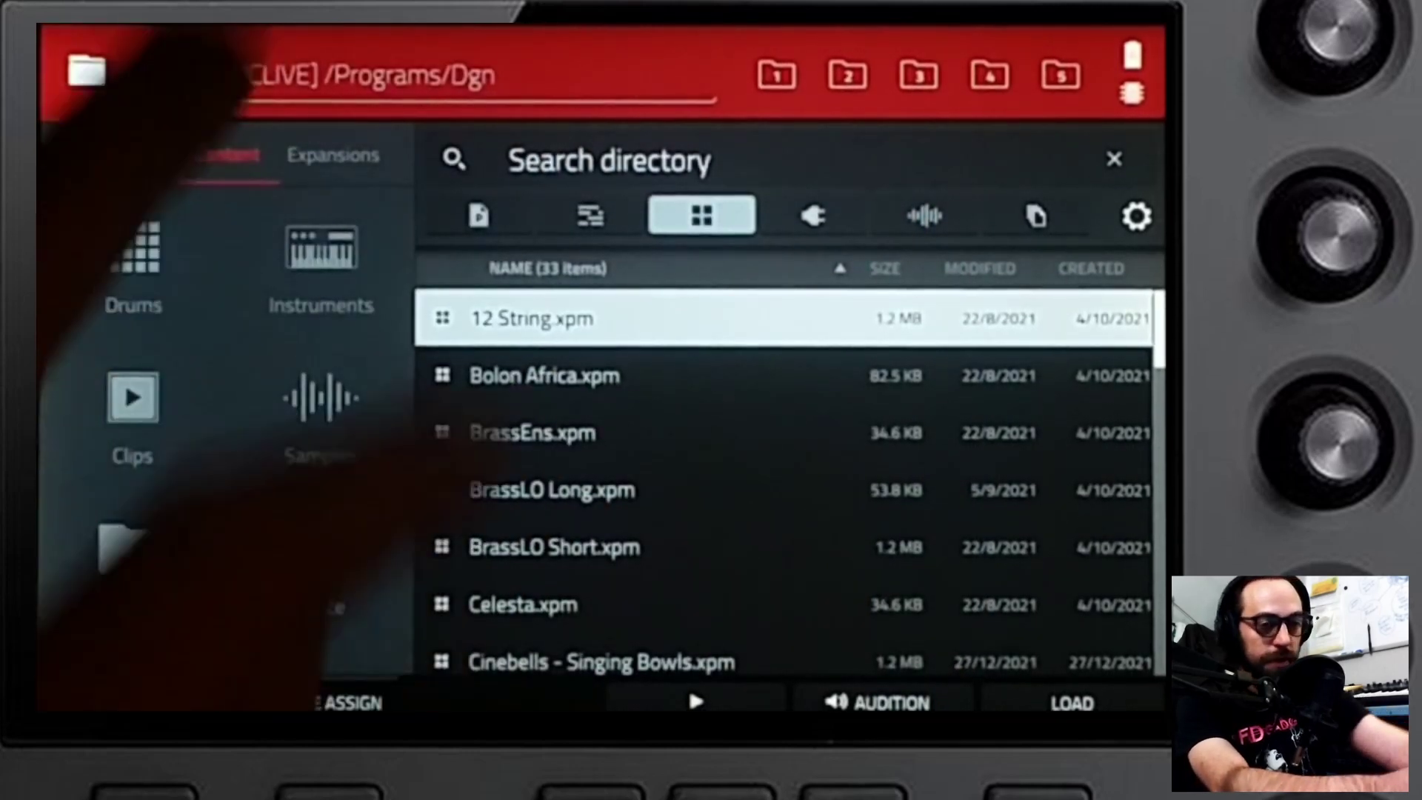
Move the selection two programs down the list and back to 12 String.xpm to test its automatic preview.
key(Down)
key(Down)
key(Up)
key(Up)
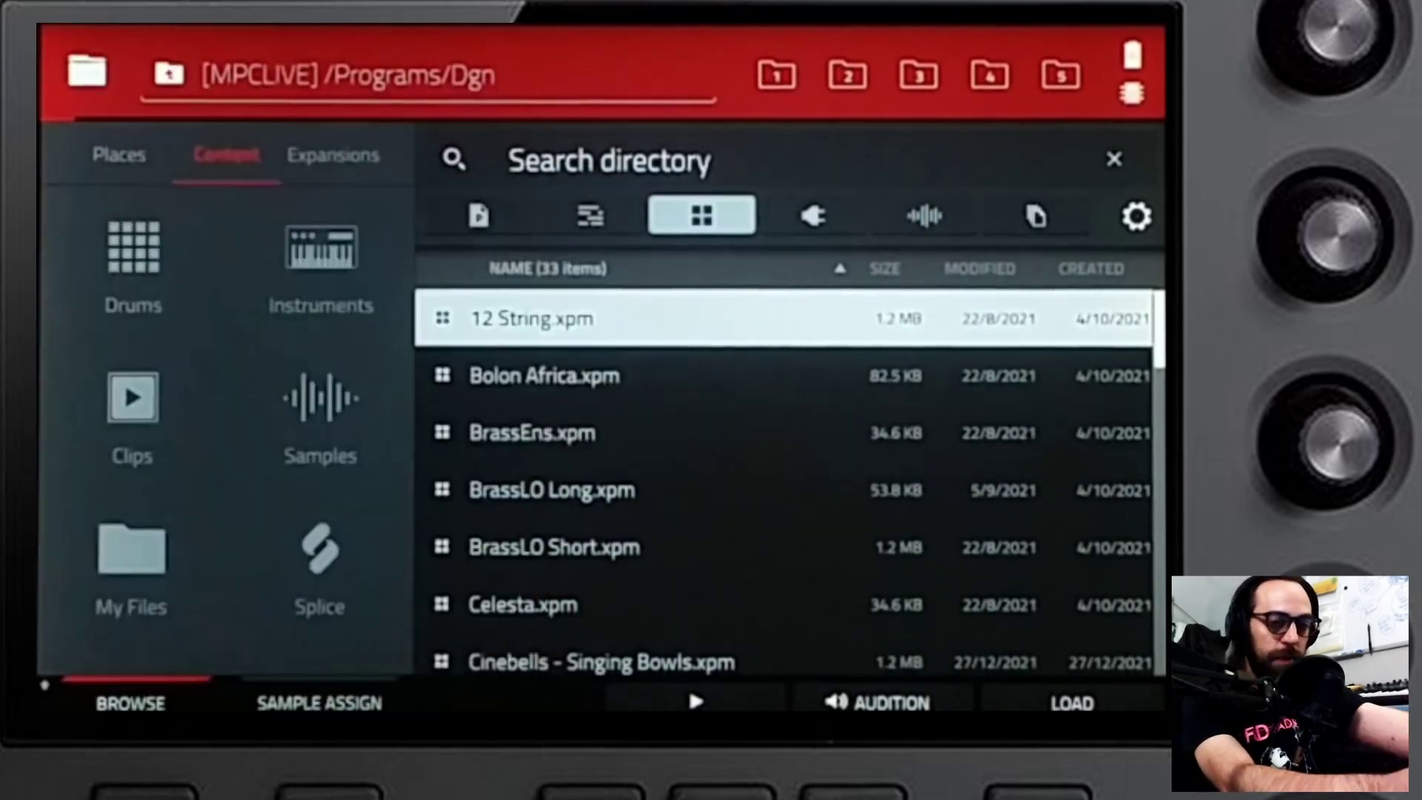